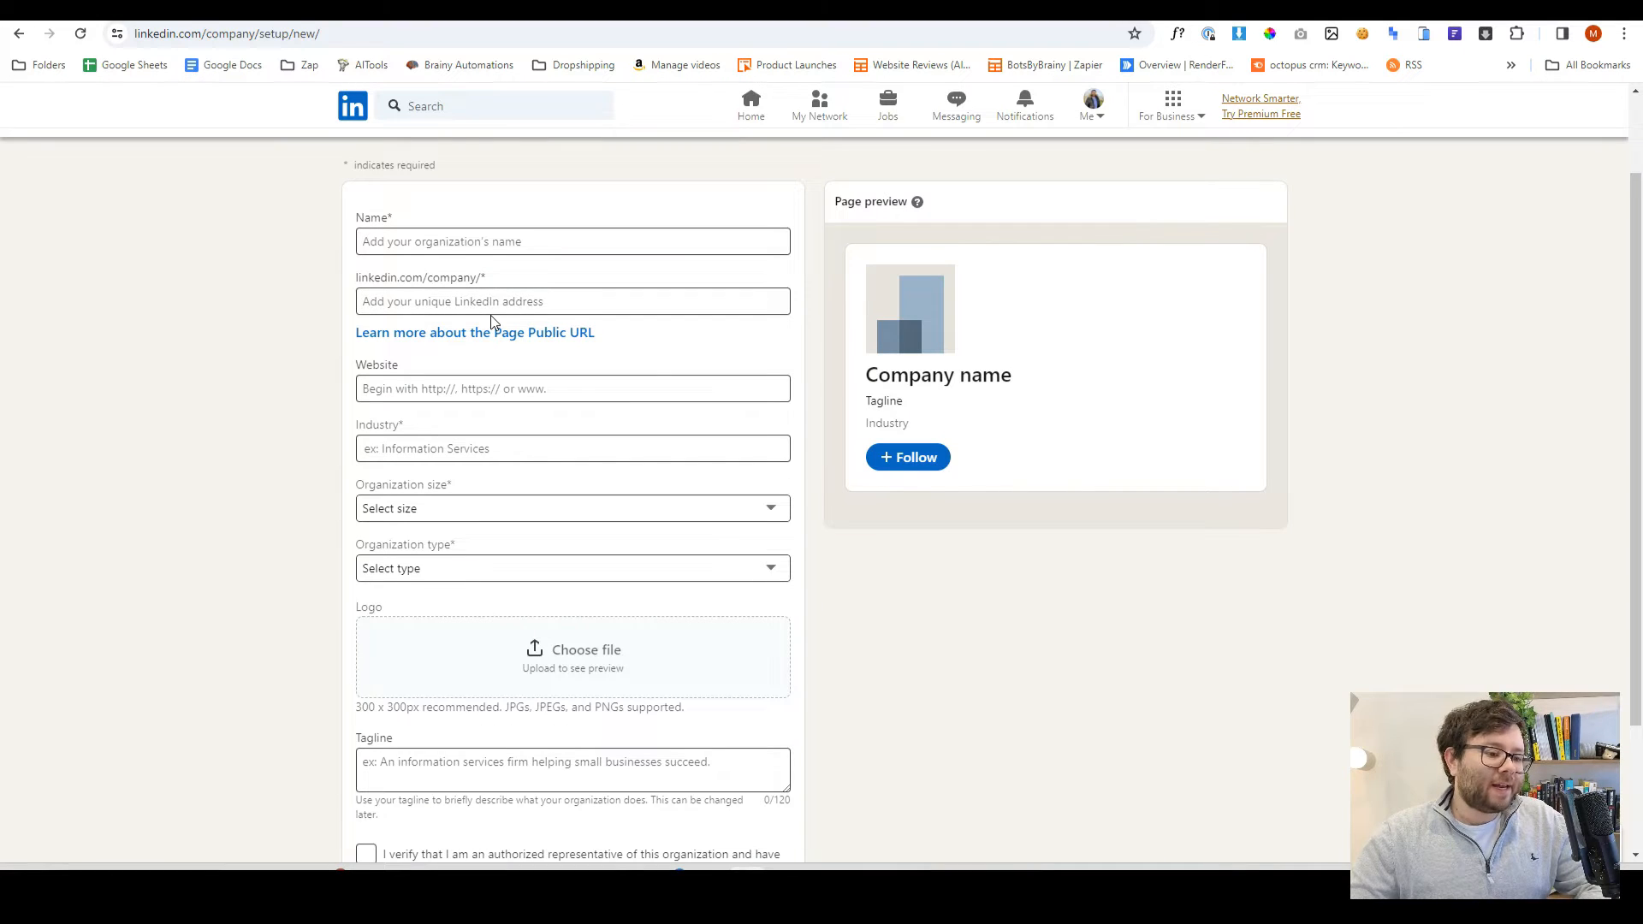
Step: Try to create the LinkedIn company page after confirming the authorized-representative statement on the blank form
{"action": "scroll", "coordinate": [497, 321], "scroll_direction": "down", "scroll_amount": 2}
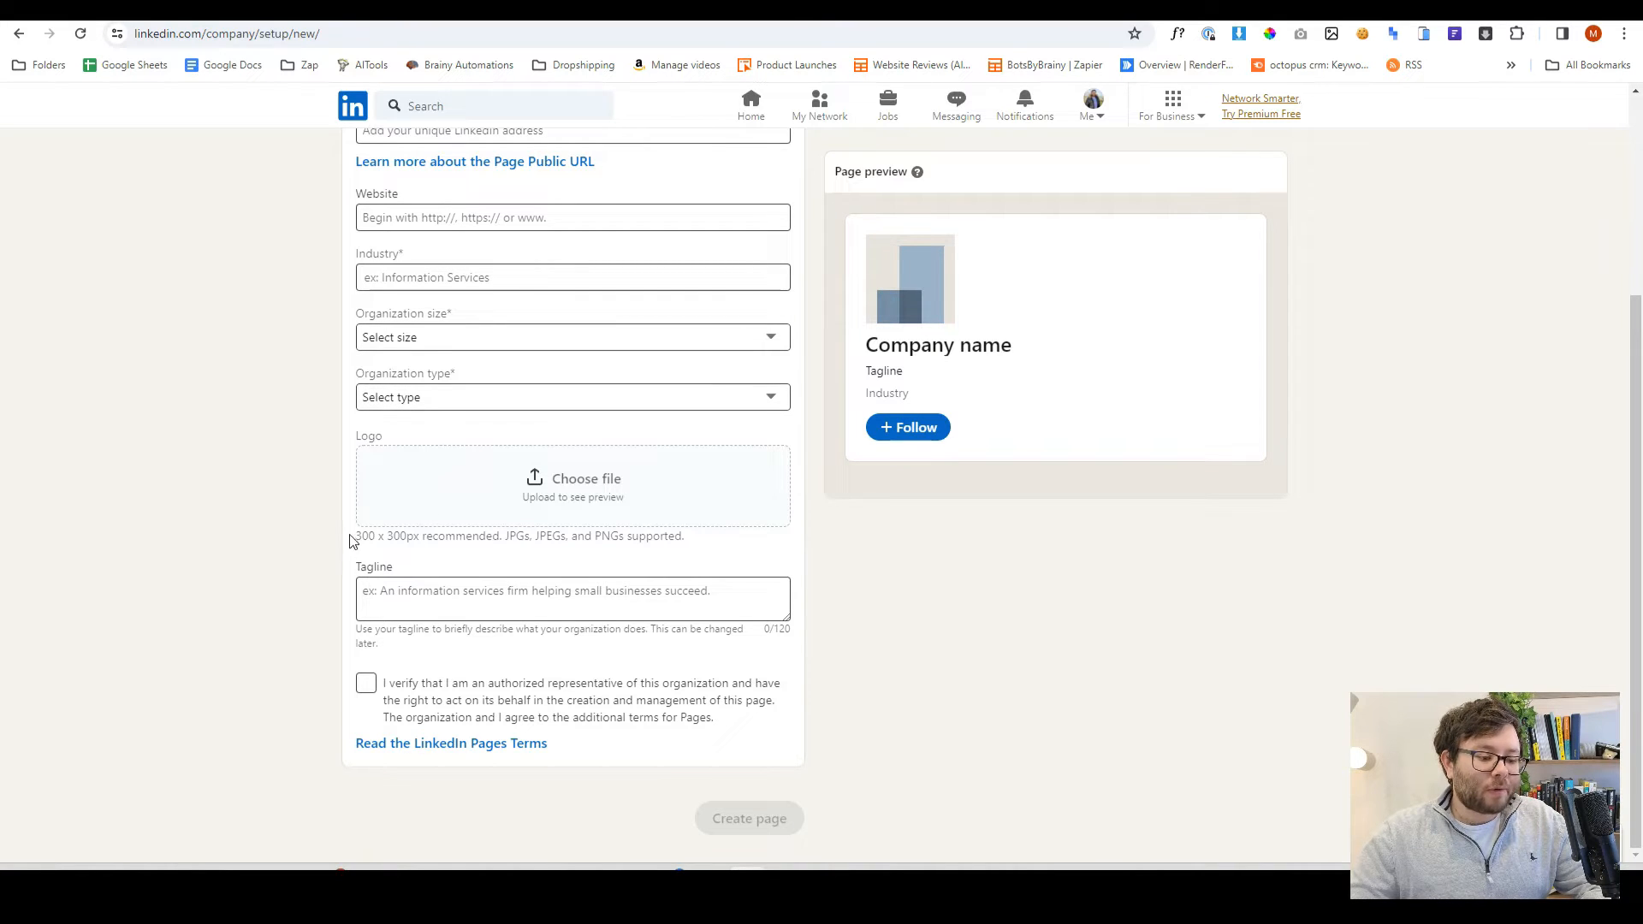
{"action": "left_click_drag", "start_coordinate": [353, 537], "coordinate": [423, 536]}
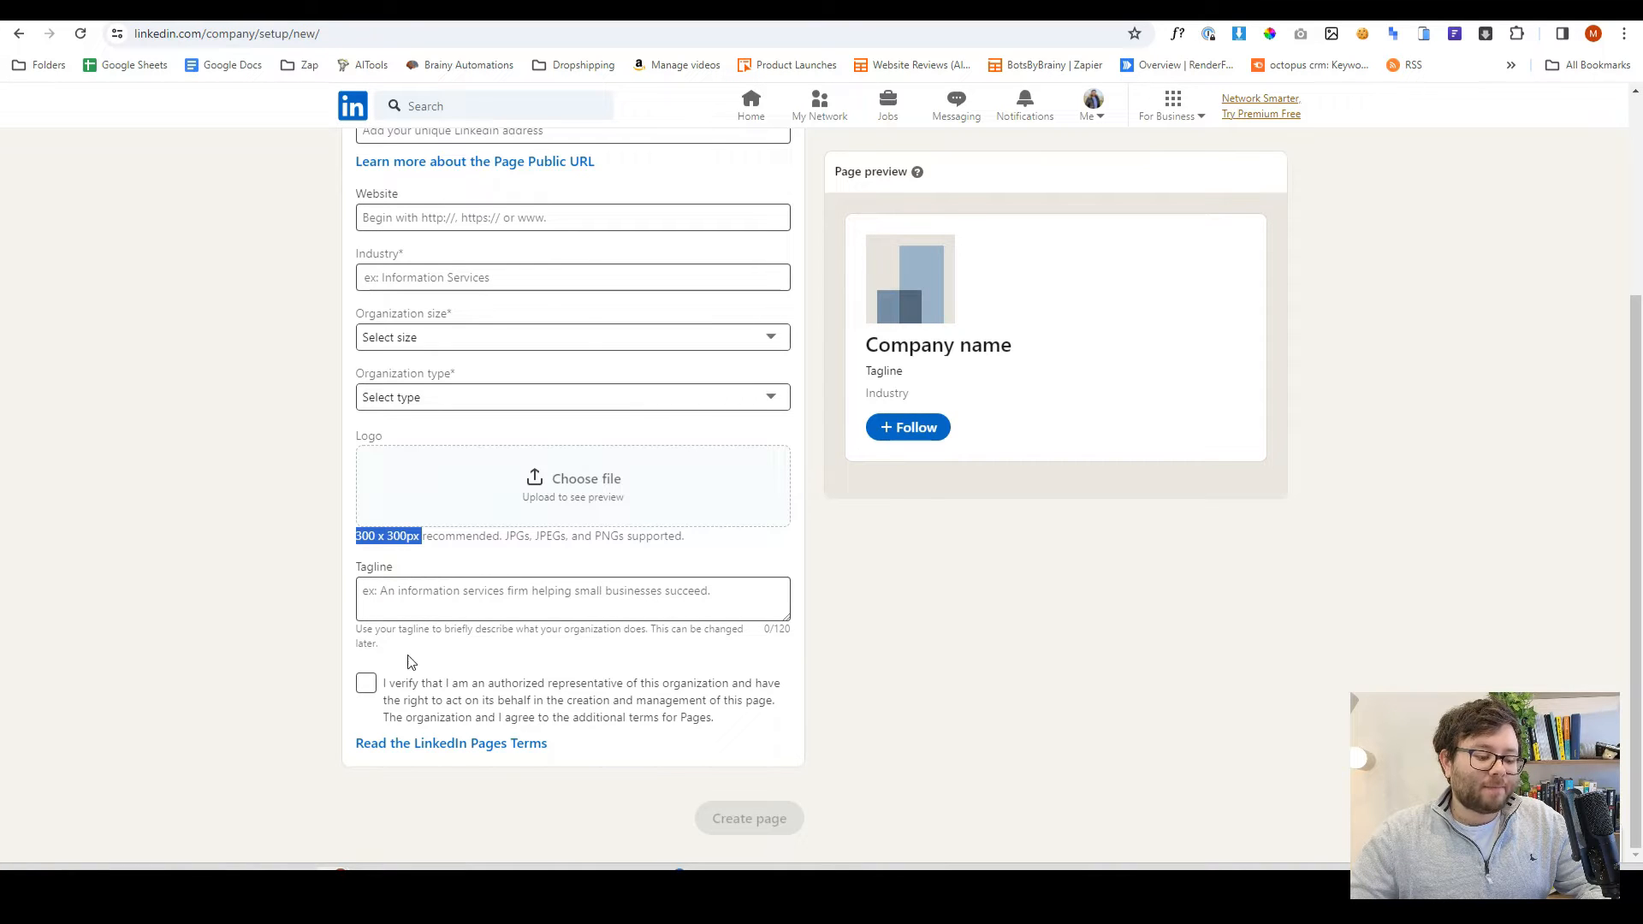
{"action": "left_click", "coordinate": [366, 683]}
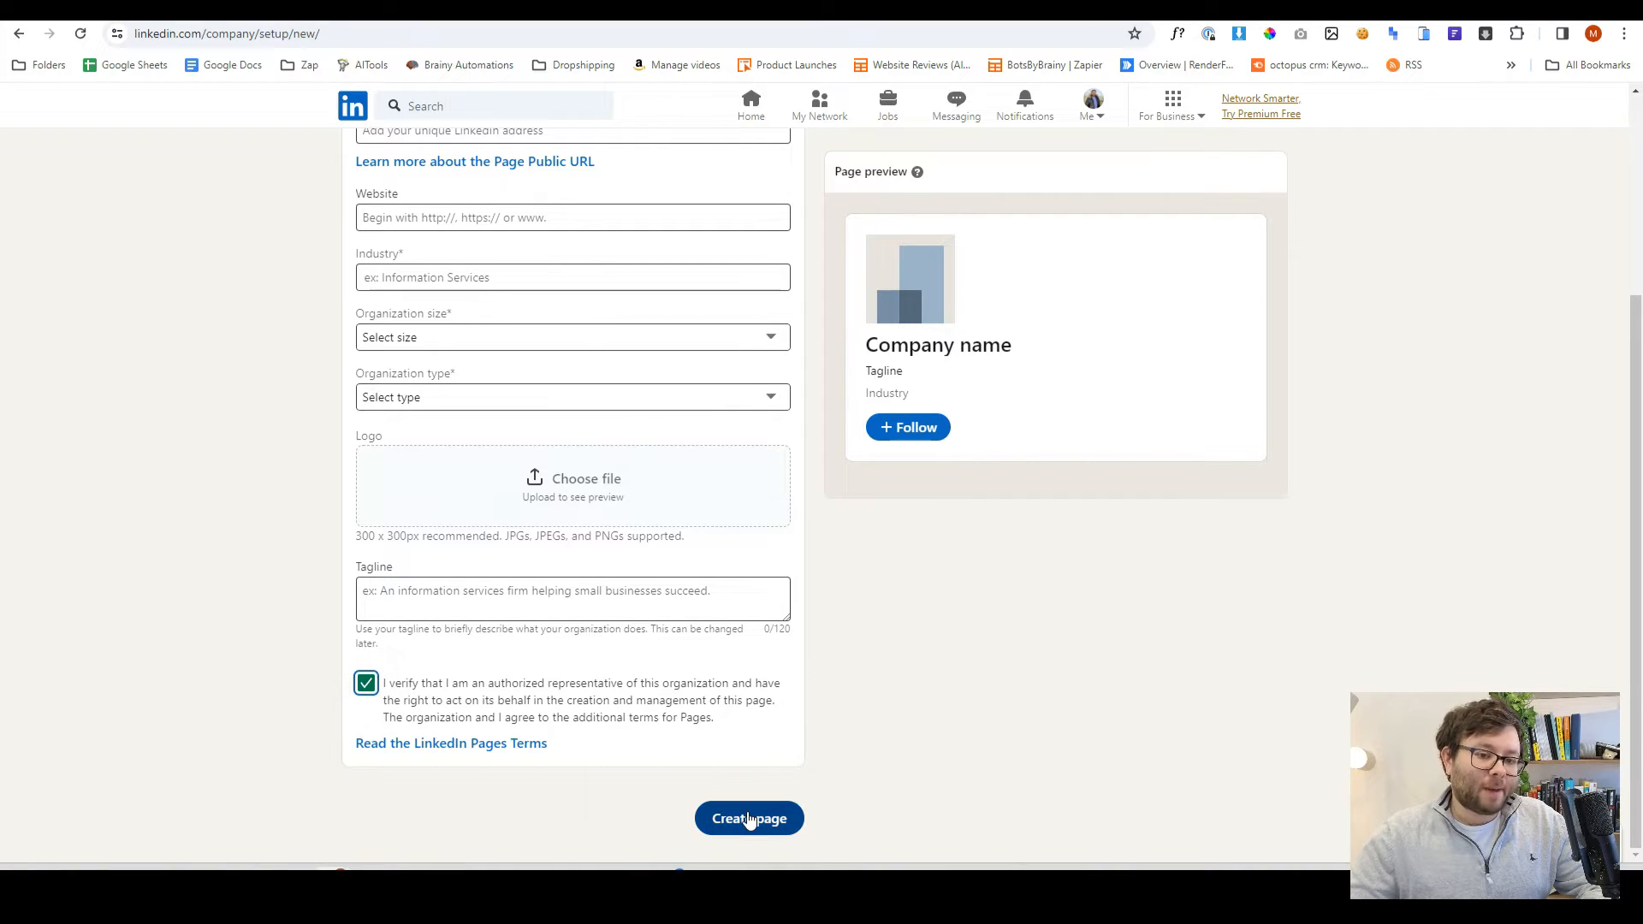
{"action": "left_click", "coordinate": [750, 819]}
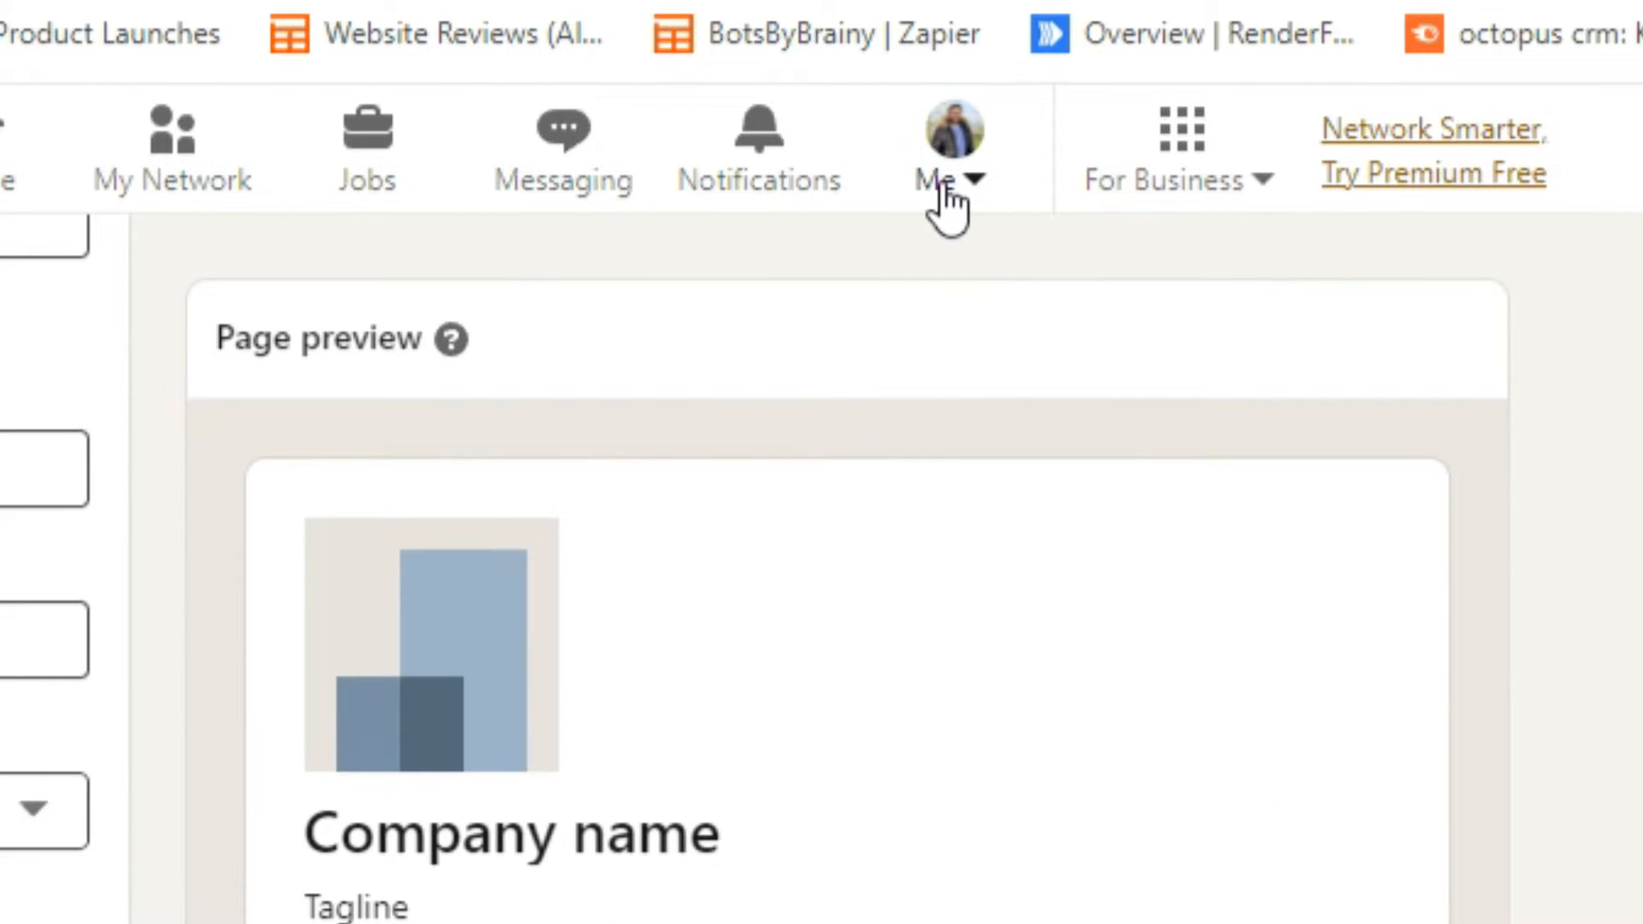
Step: Open the existing company page's admin view from the account and look through its remaining setup suggestions
{"action": "left_click", "coordinate": [1089, 118]}
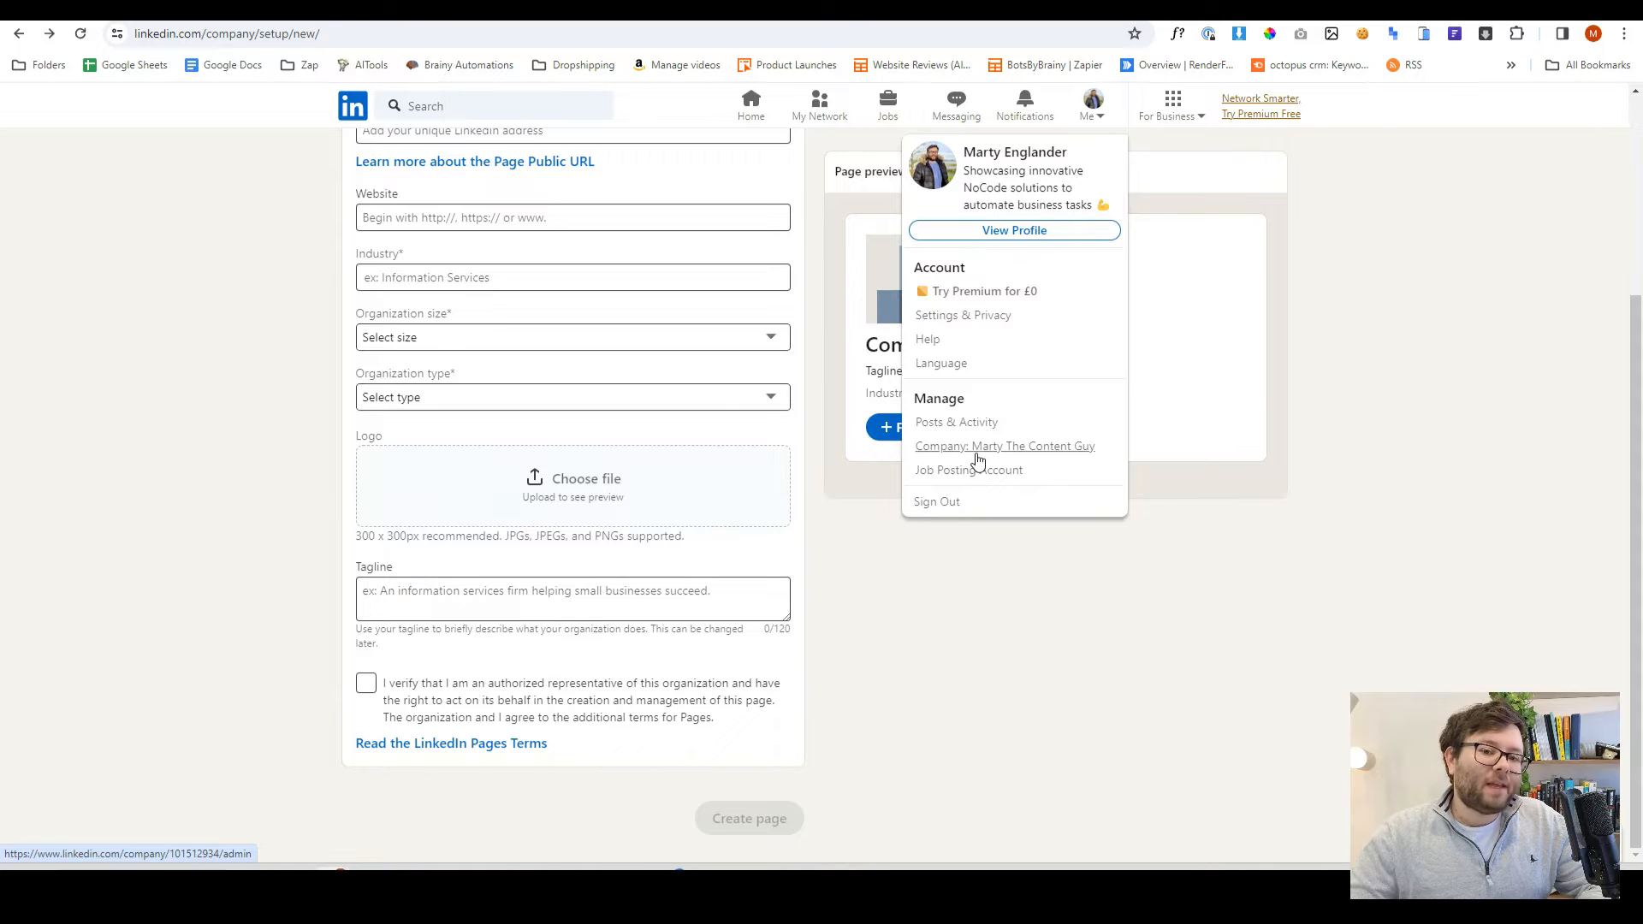
{"action": "left_click", "coordinate": [977, 454]}
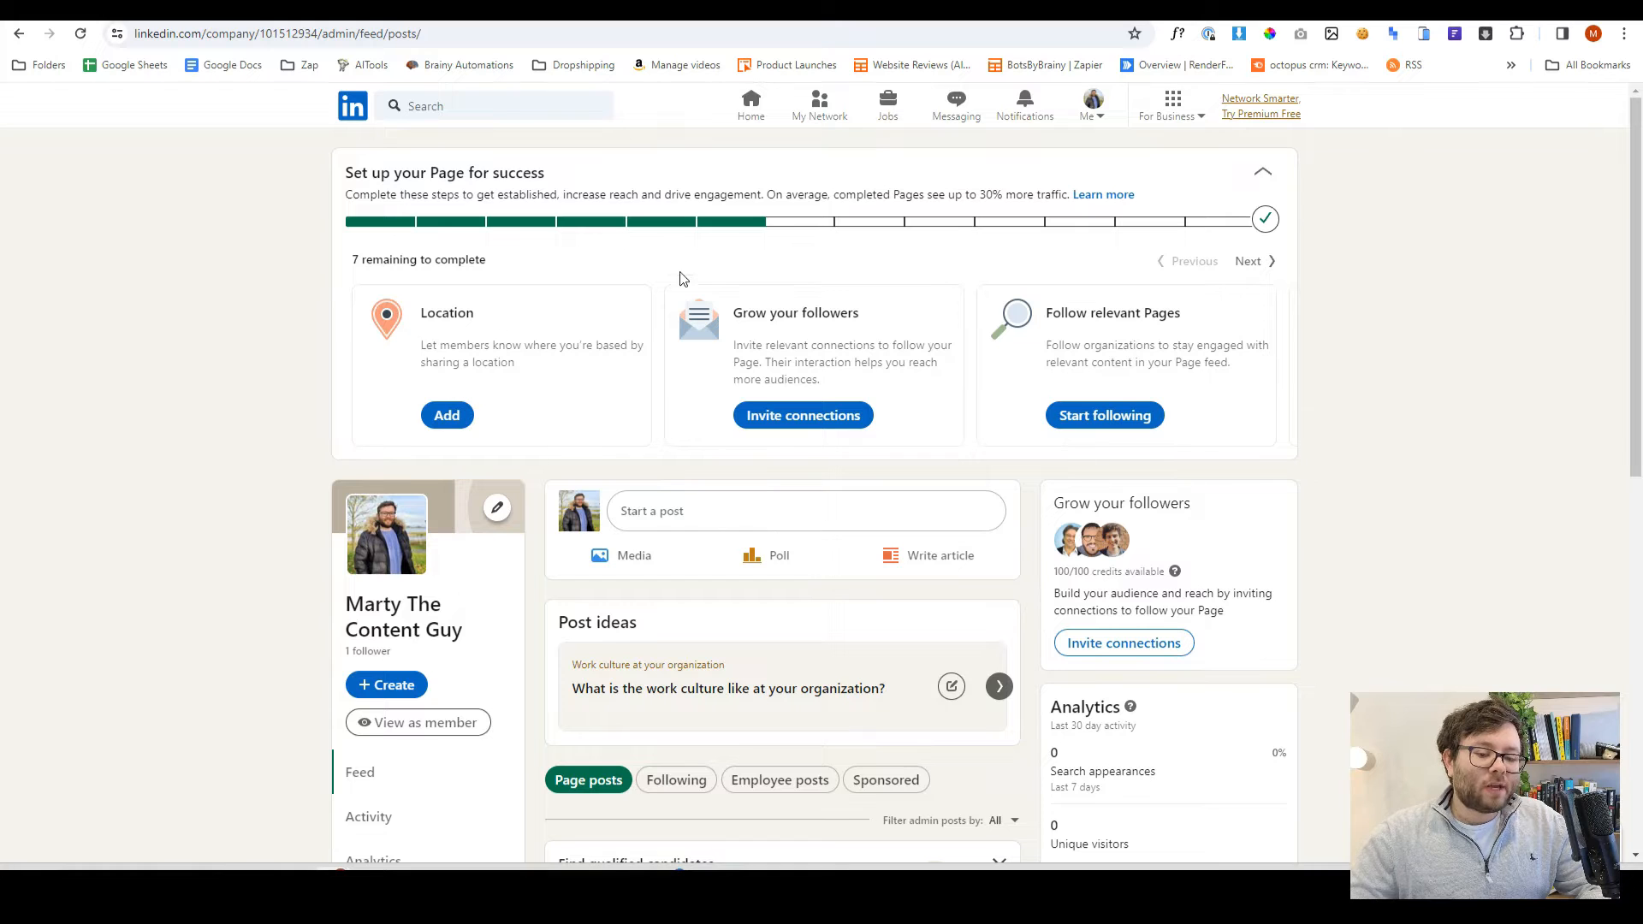
{"action": "left_click", "coordinate": [1248, 261]}
{"action": "left_click", "coordinate": [1248, 261]}
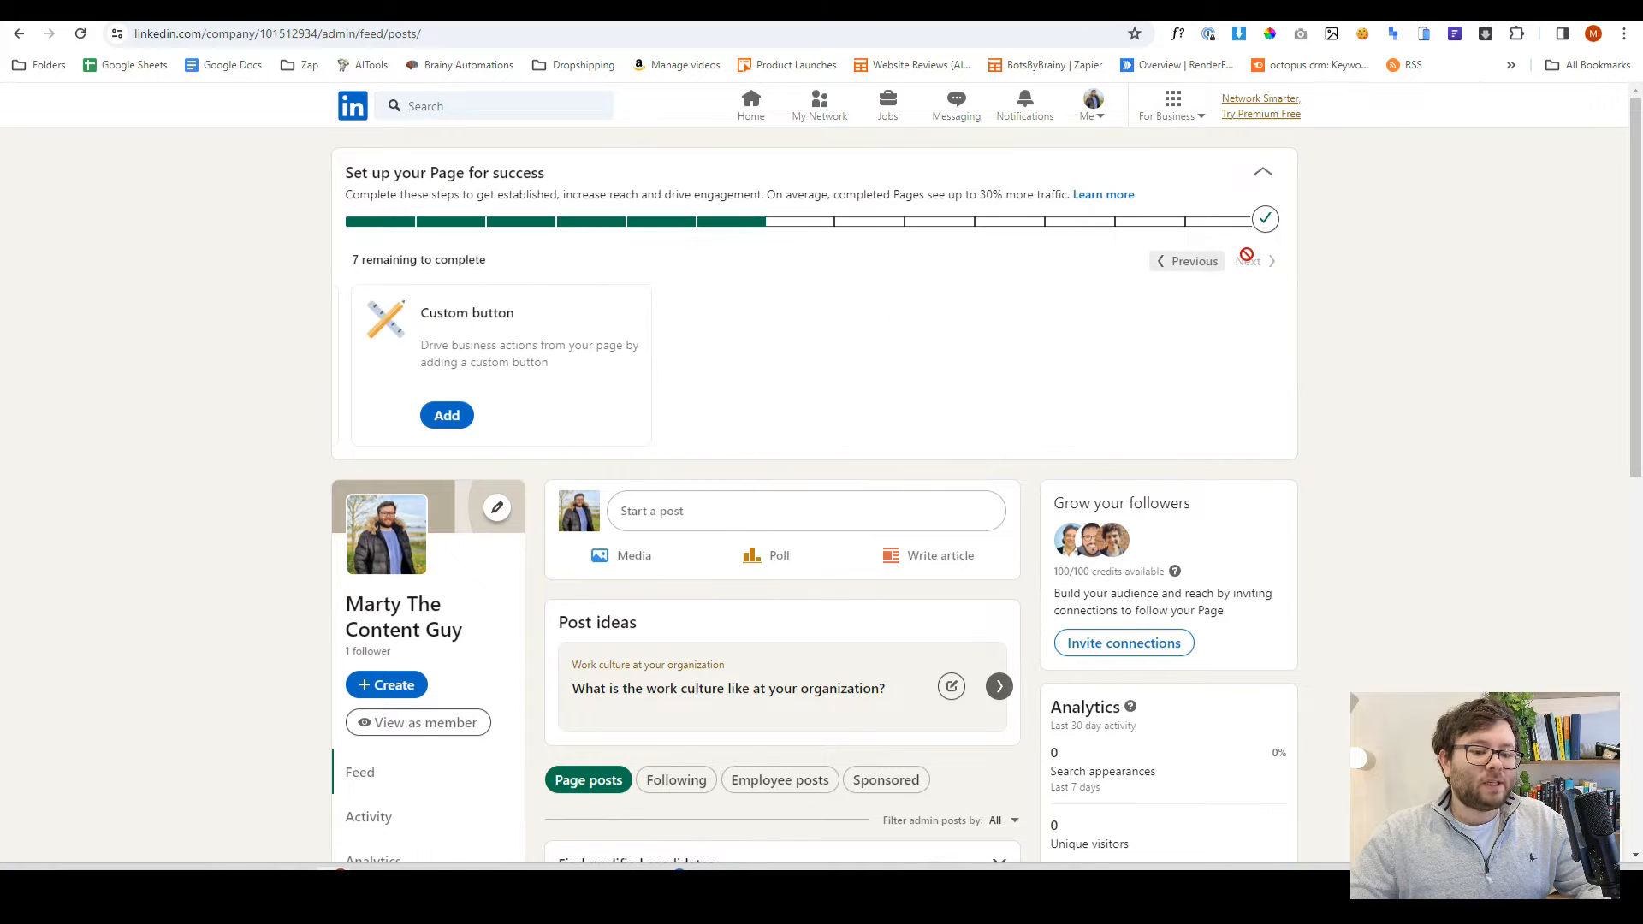
{"action": "left_click", "coordinate": [1191, 262]}
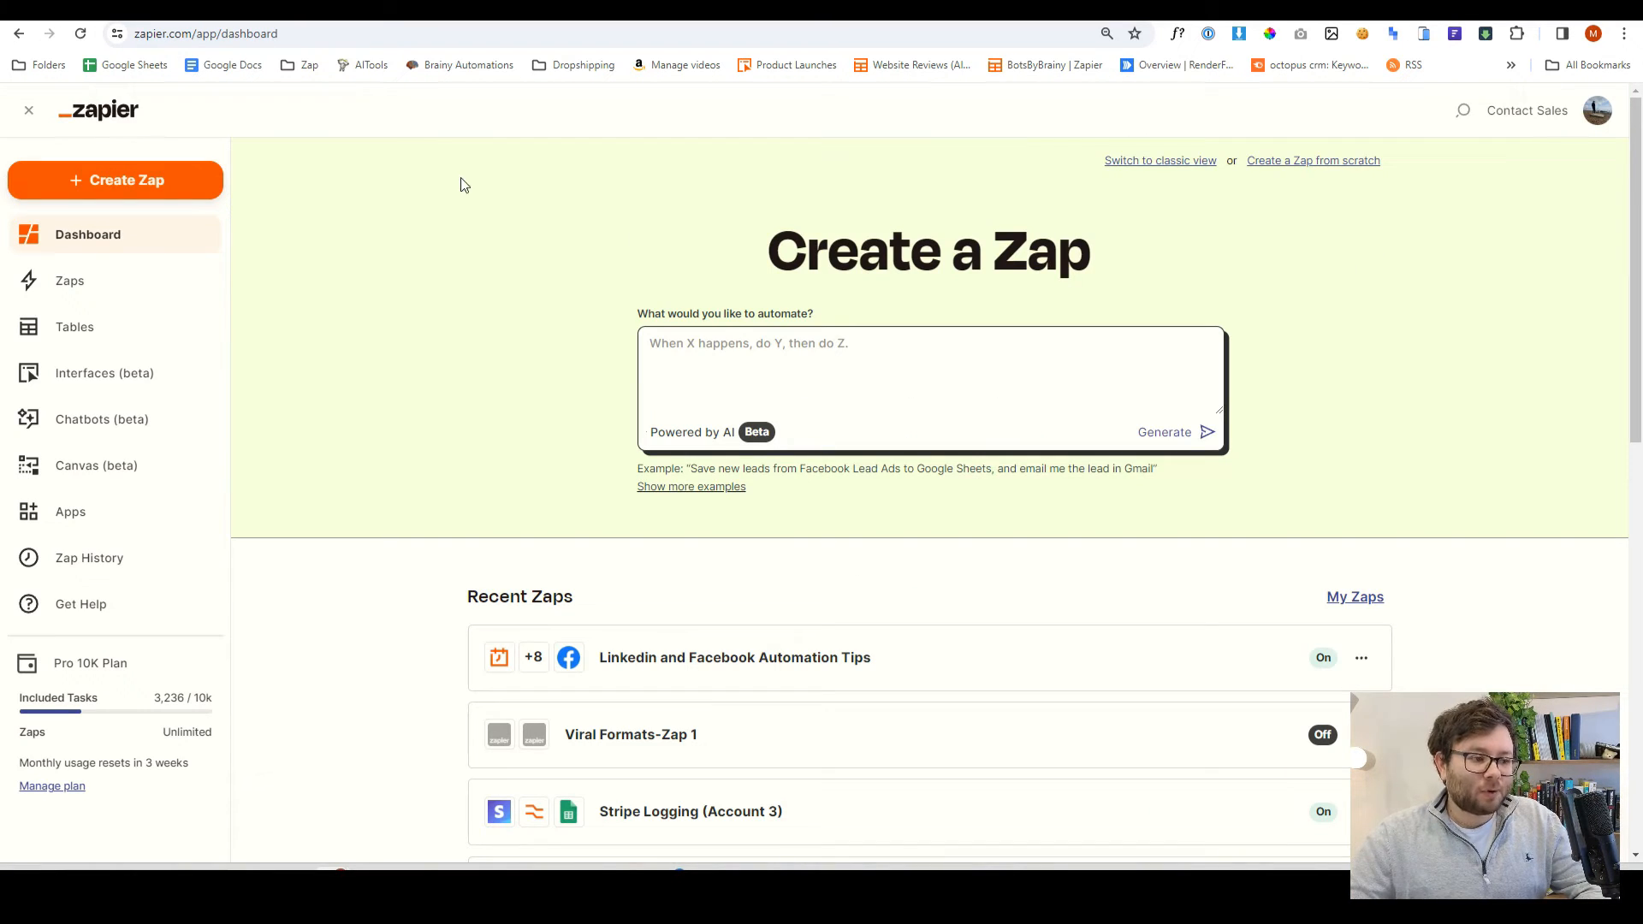
Step: Switch to Zapier and create a new Zap triggered by Schedule by Zapier with the Every Day event
{"action": "left_click", "coordinate": [140, 180]}
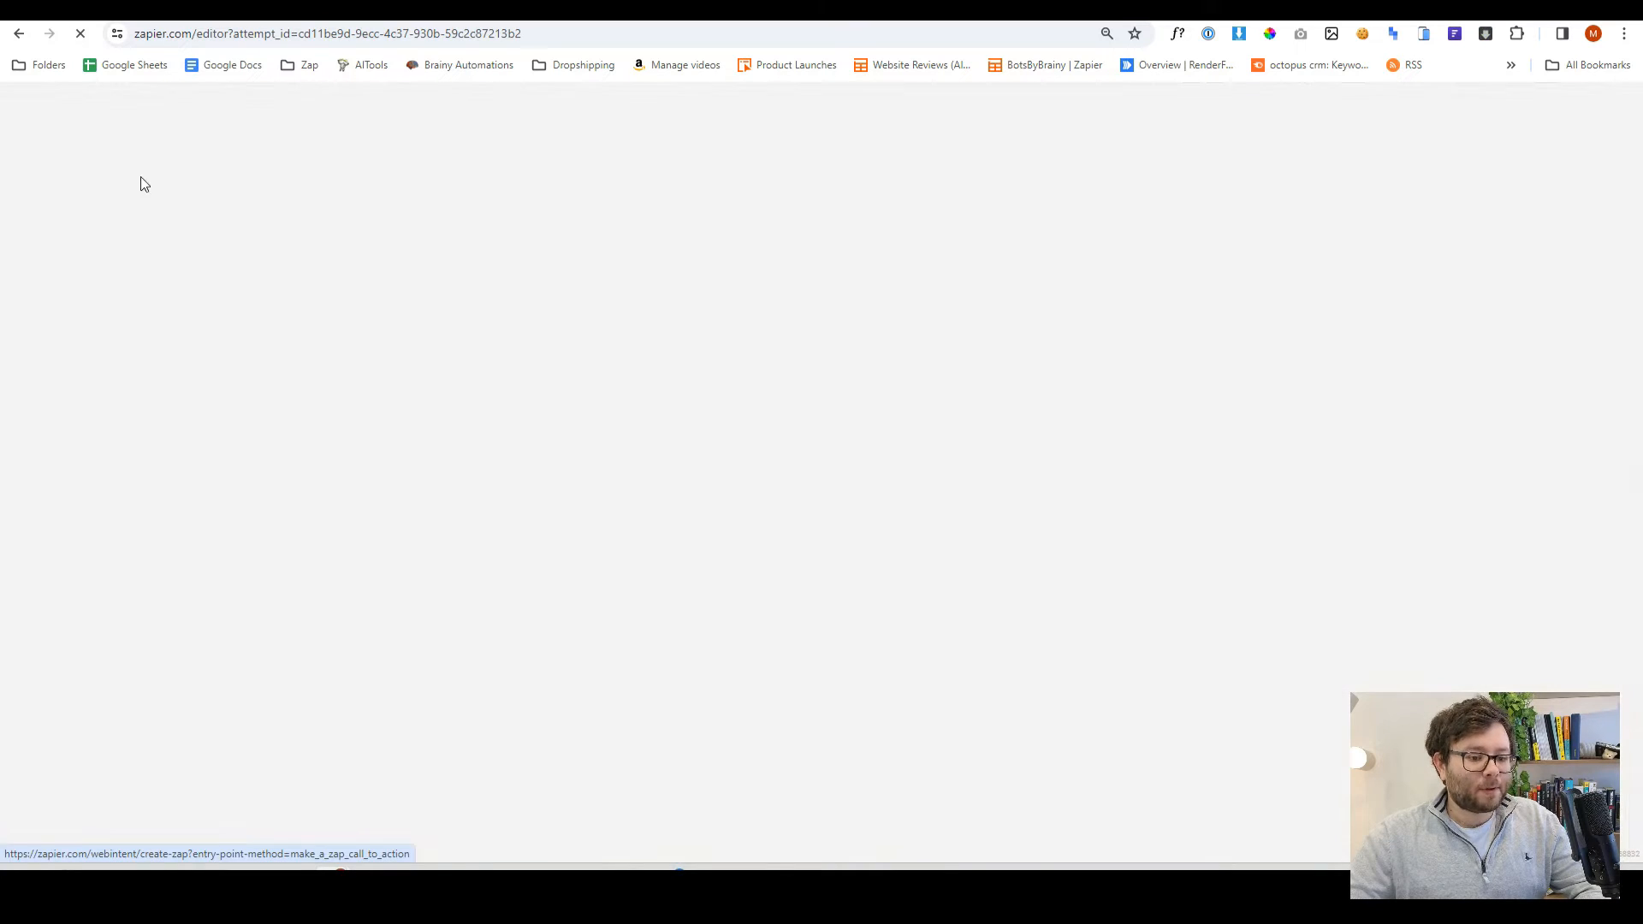
{"action": "left_click", "coordinate": [767, 548]}
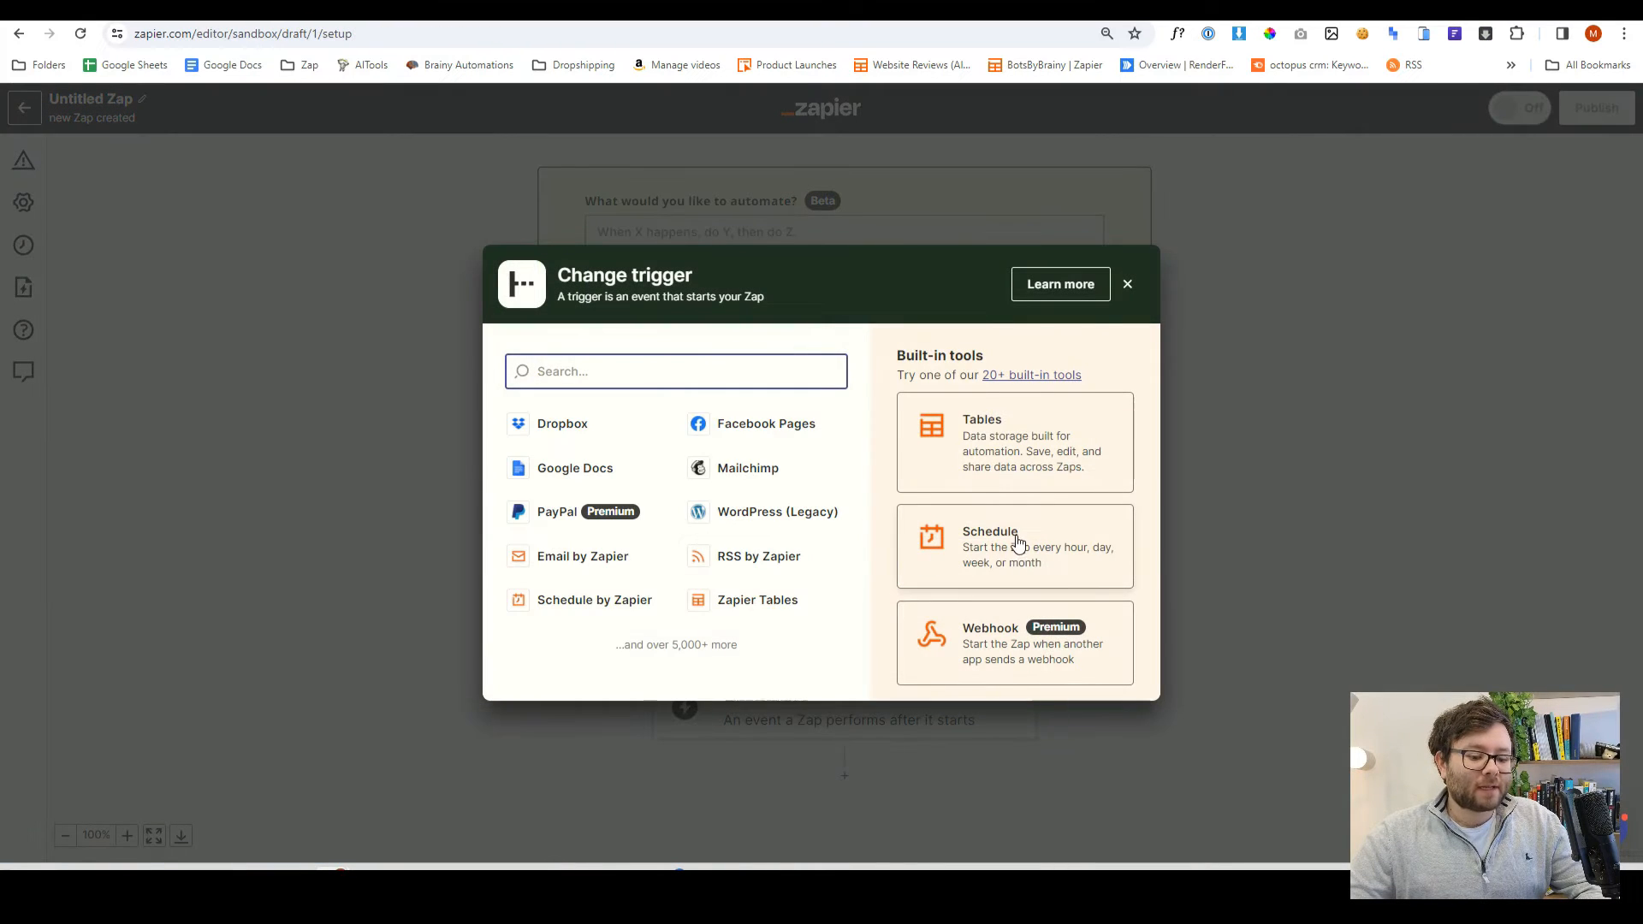
{"action": "left_click", "coordinate": [1020, 557]}
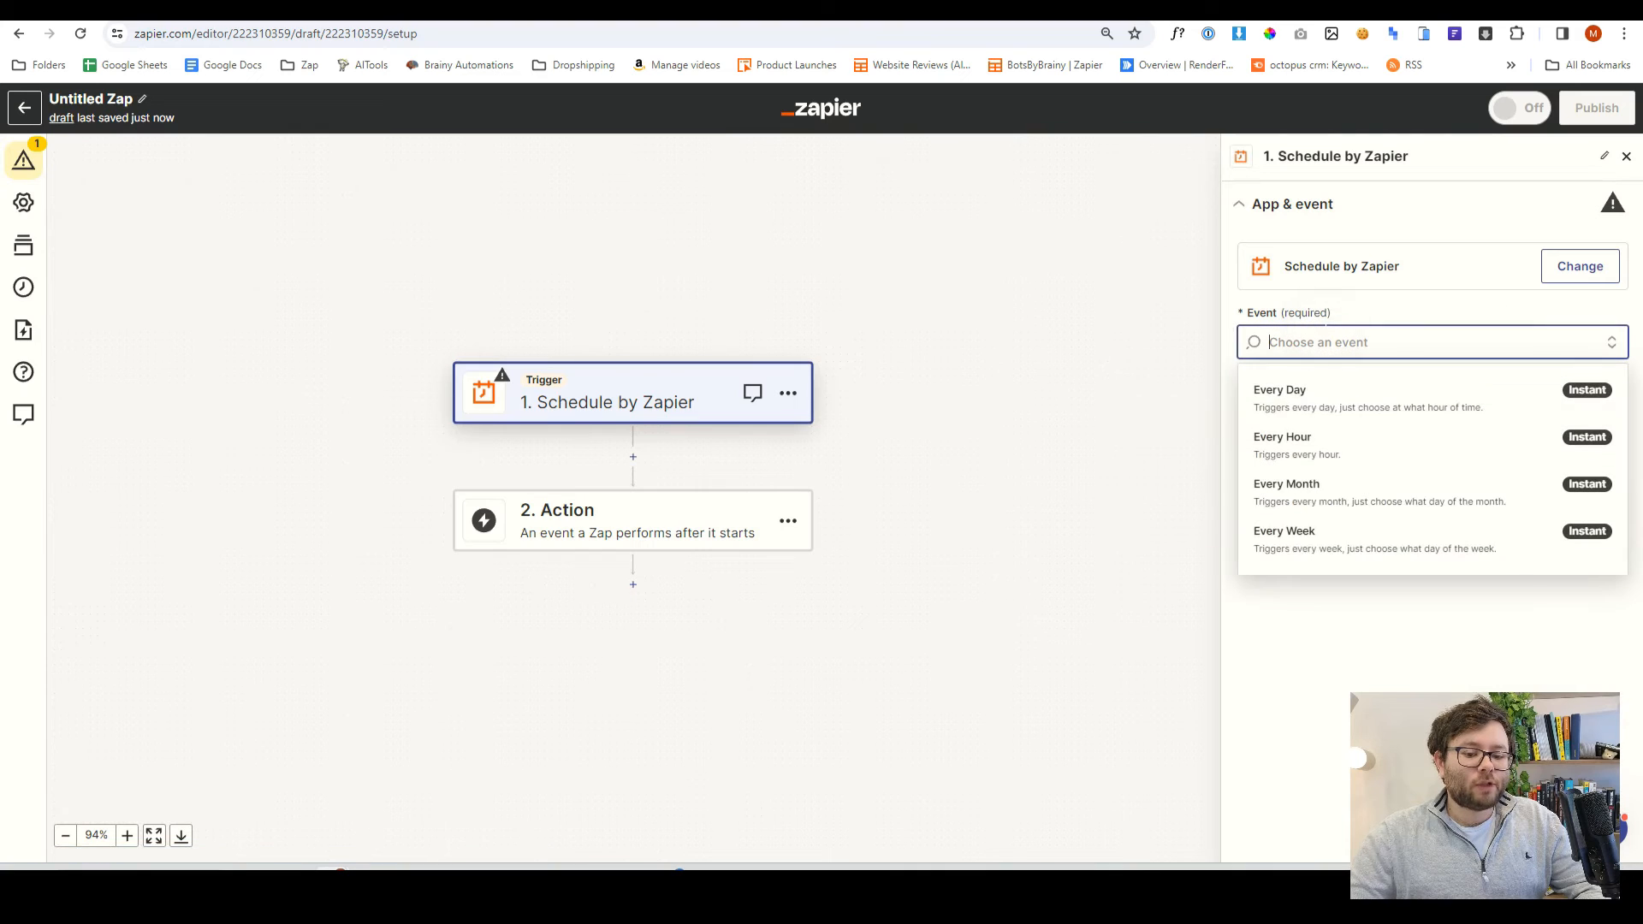
{"action": "left_click", "coordinate": [1313, 402]}
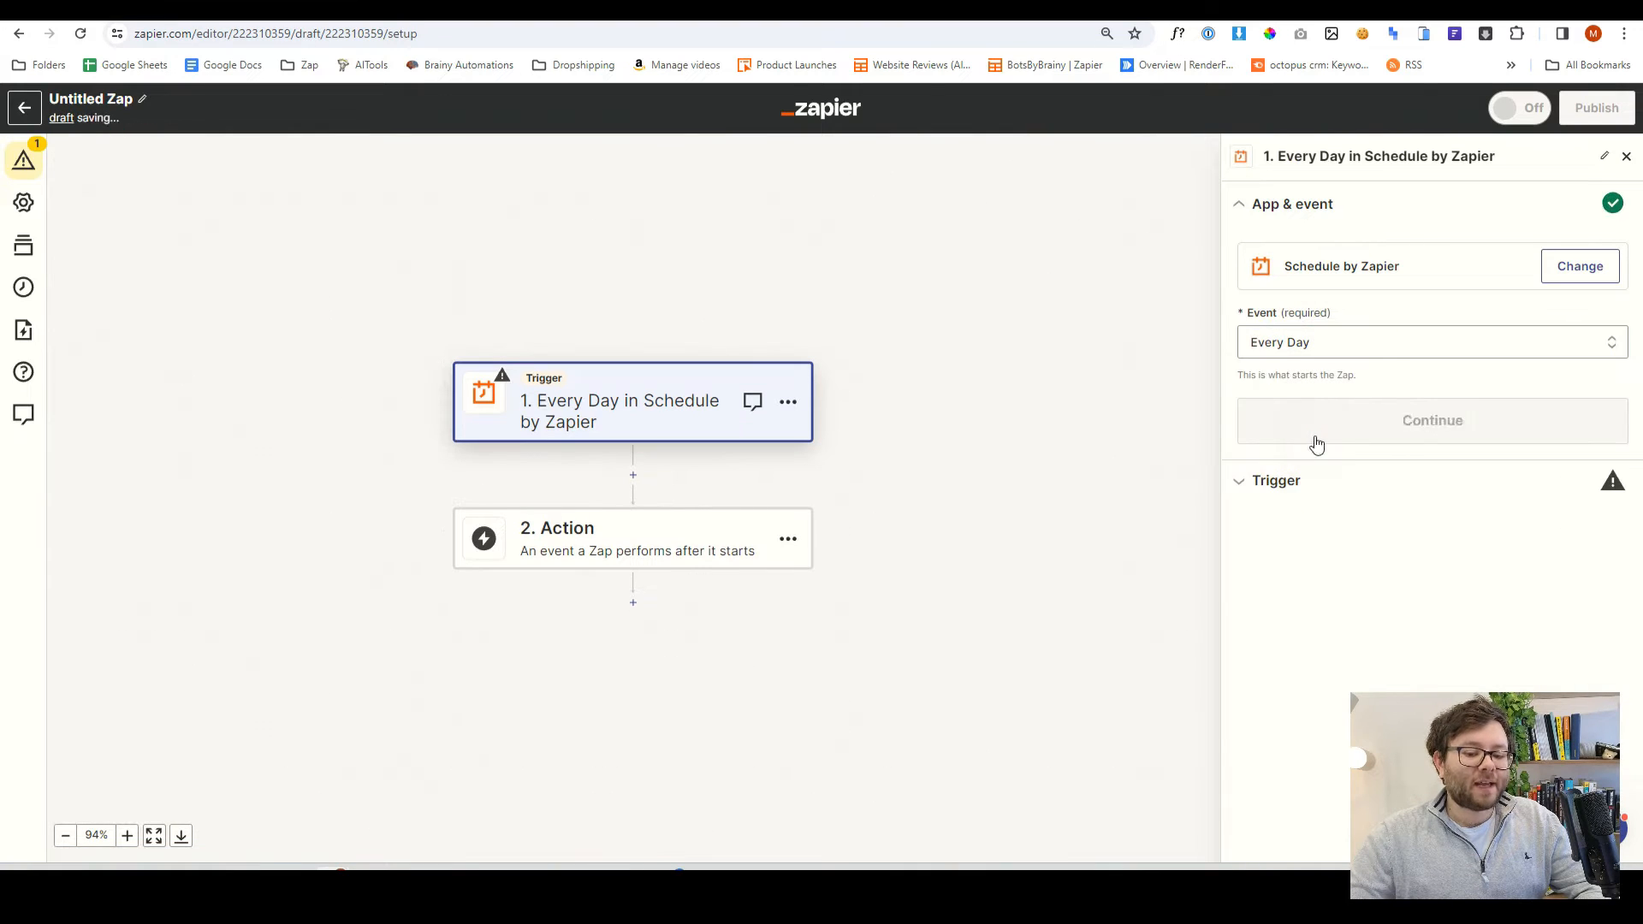
{"action": "left_click", "coordinate": [1315, 435]}
Step: Set the daily trigger's time of day to 10am and test the trigger
{"action": "left_click", "coordinate": [1308, 428]}
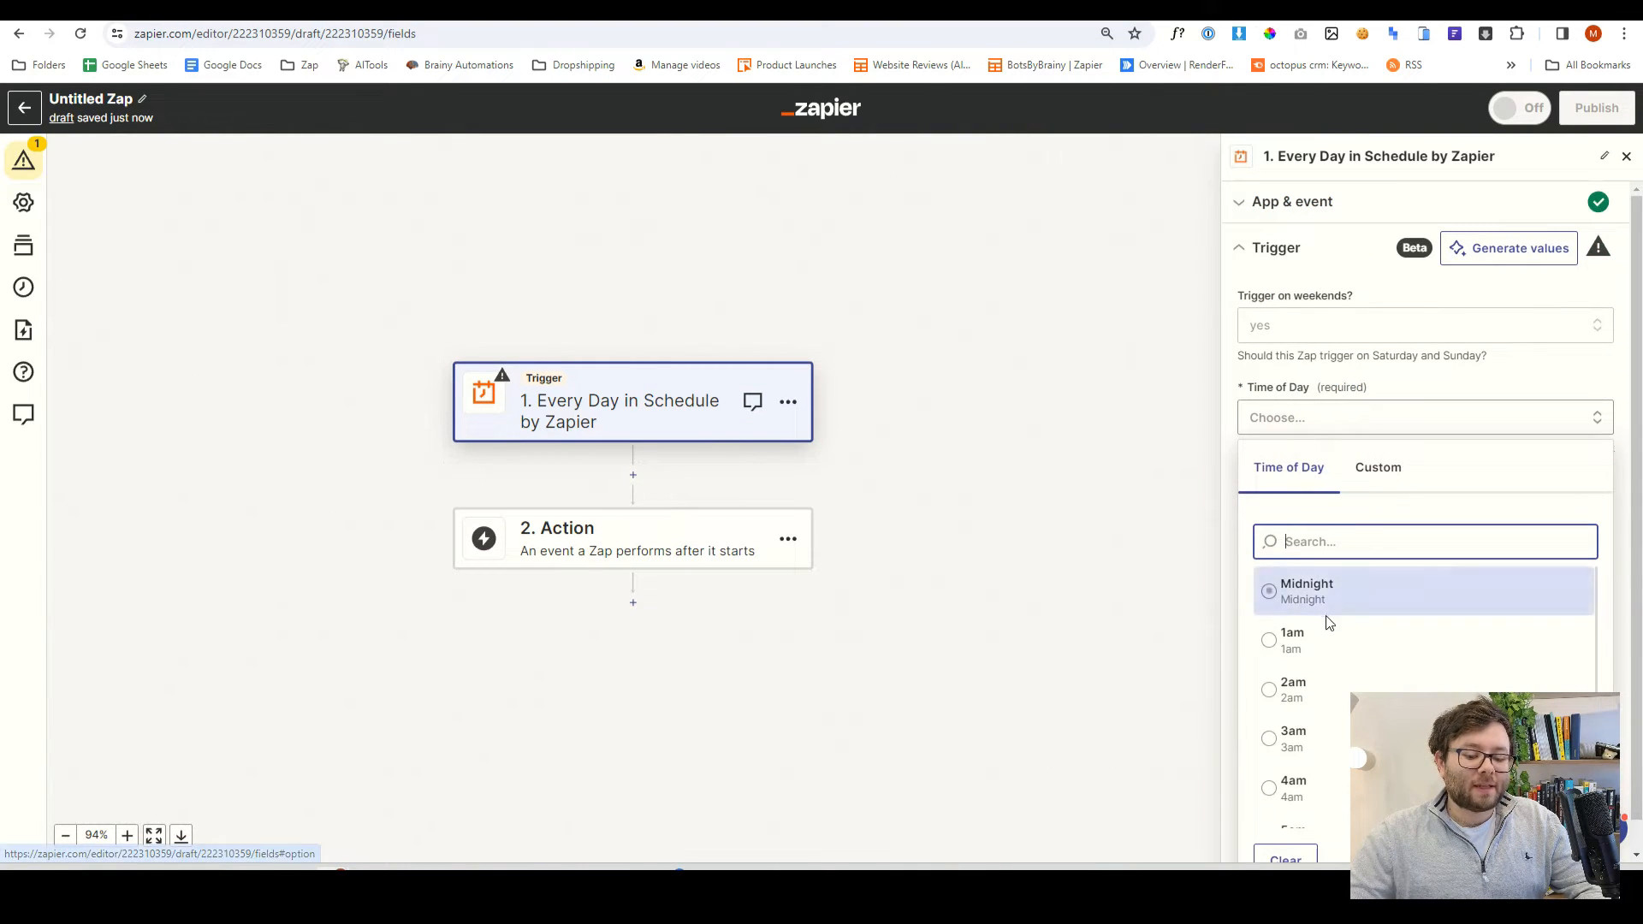
{"action": "scroll", "coordinate": [1326, 624], "scroll_direction": "down", "scroll_amount": 3}
{"action": "scroll", "coordinate": [1320, 652], "scroll_direction": "down", "scroll_amount": 2}
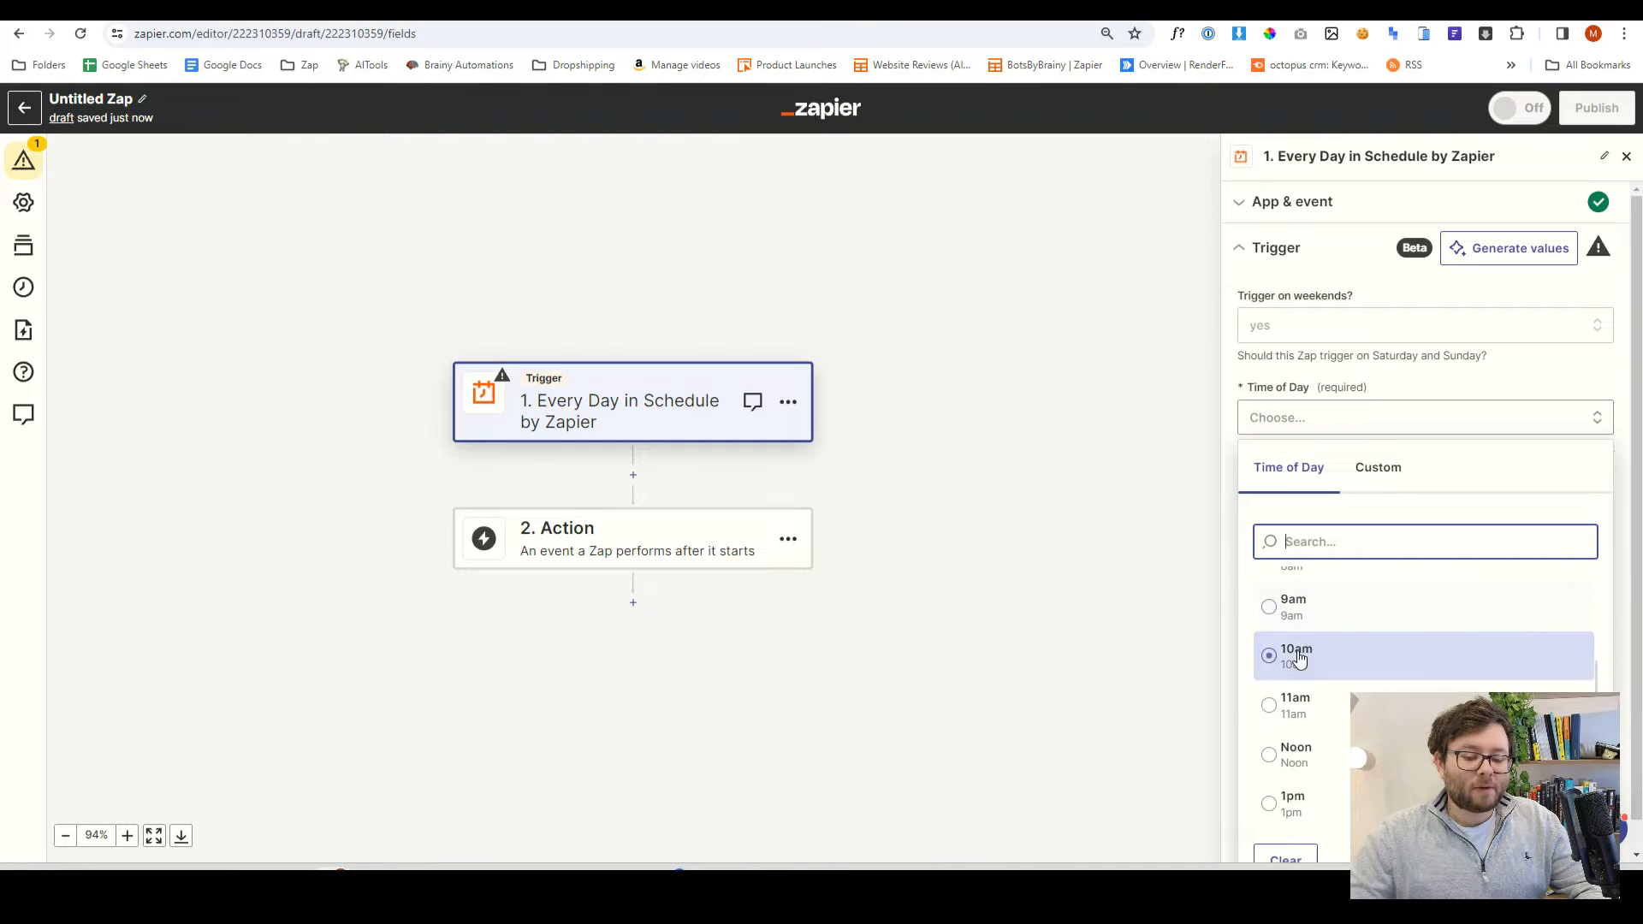
{"action": "left_click", "coordinate": [1298, 653]}
{"action": "left_click", "coordinate": [1407, 499]}
{"action": "left_click", "coordinate": [1406, 498]}
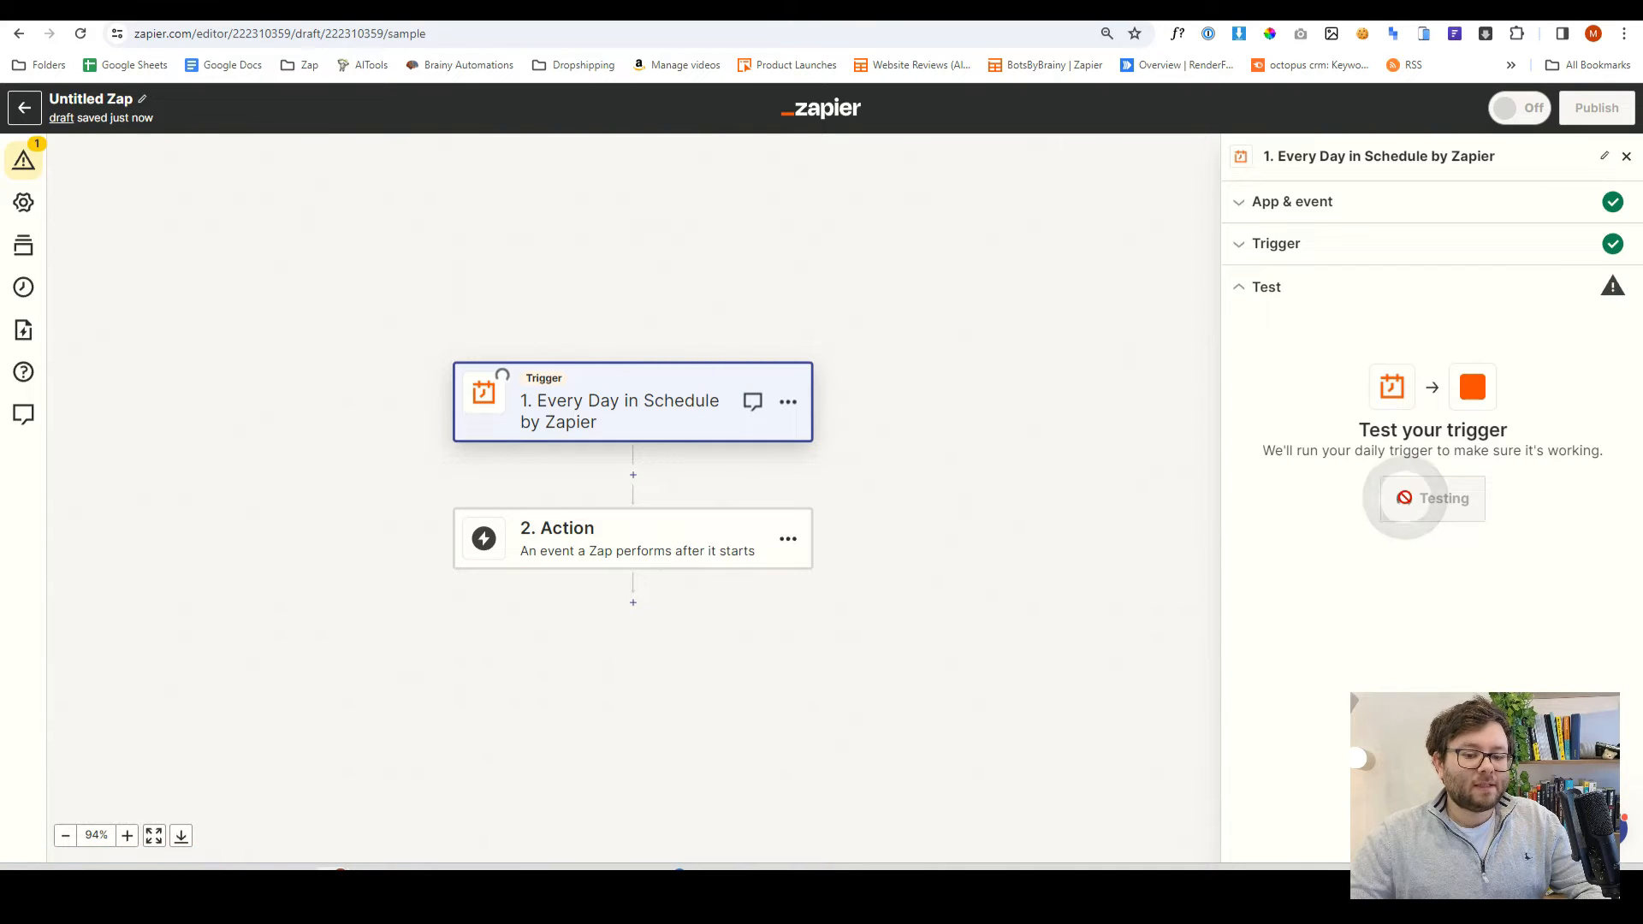
Step: Set the Zap's second step to ChatGPT with the Conversation event and choose a connected account for it
{"action": "left_click", "coordinate": [568, 539]}
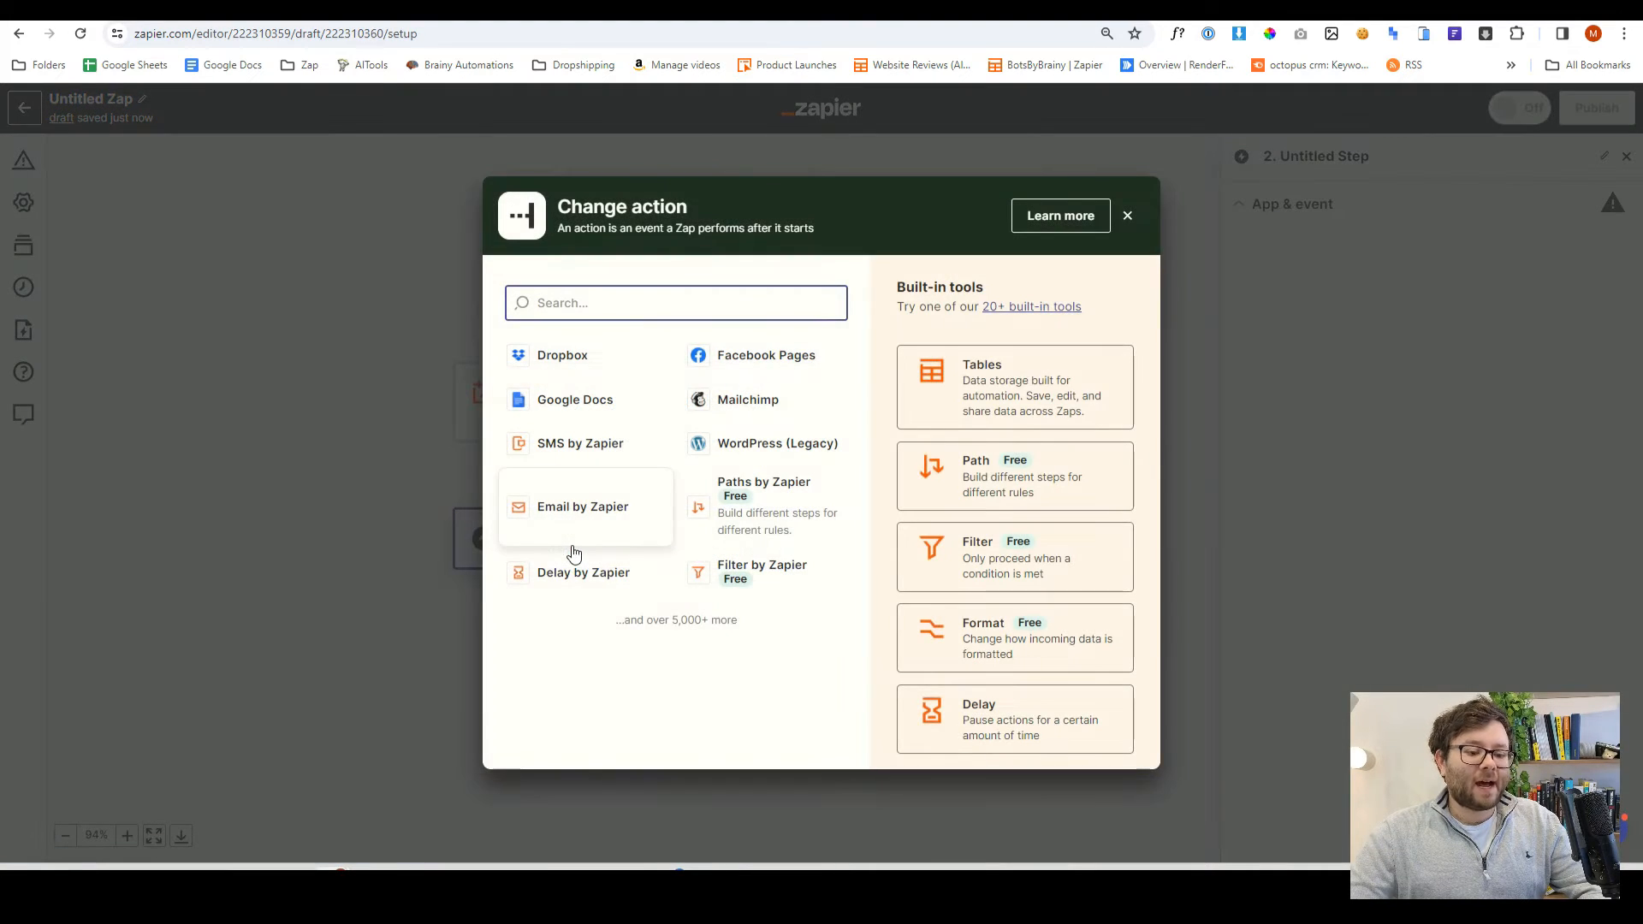
{"action": "type", "text": "chatgpt"}
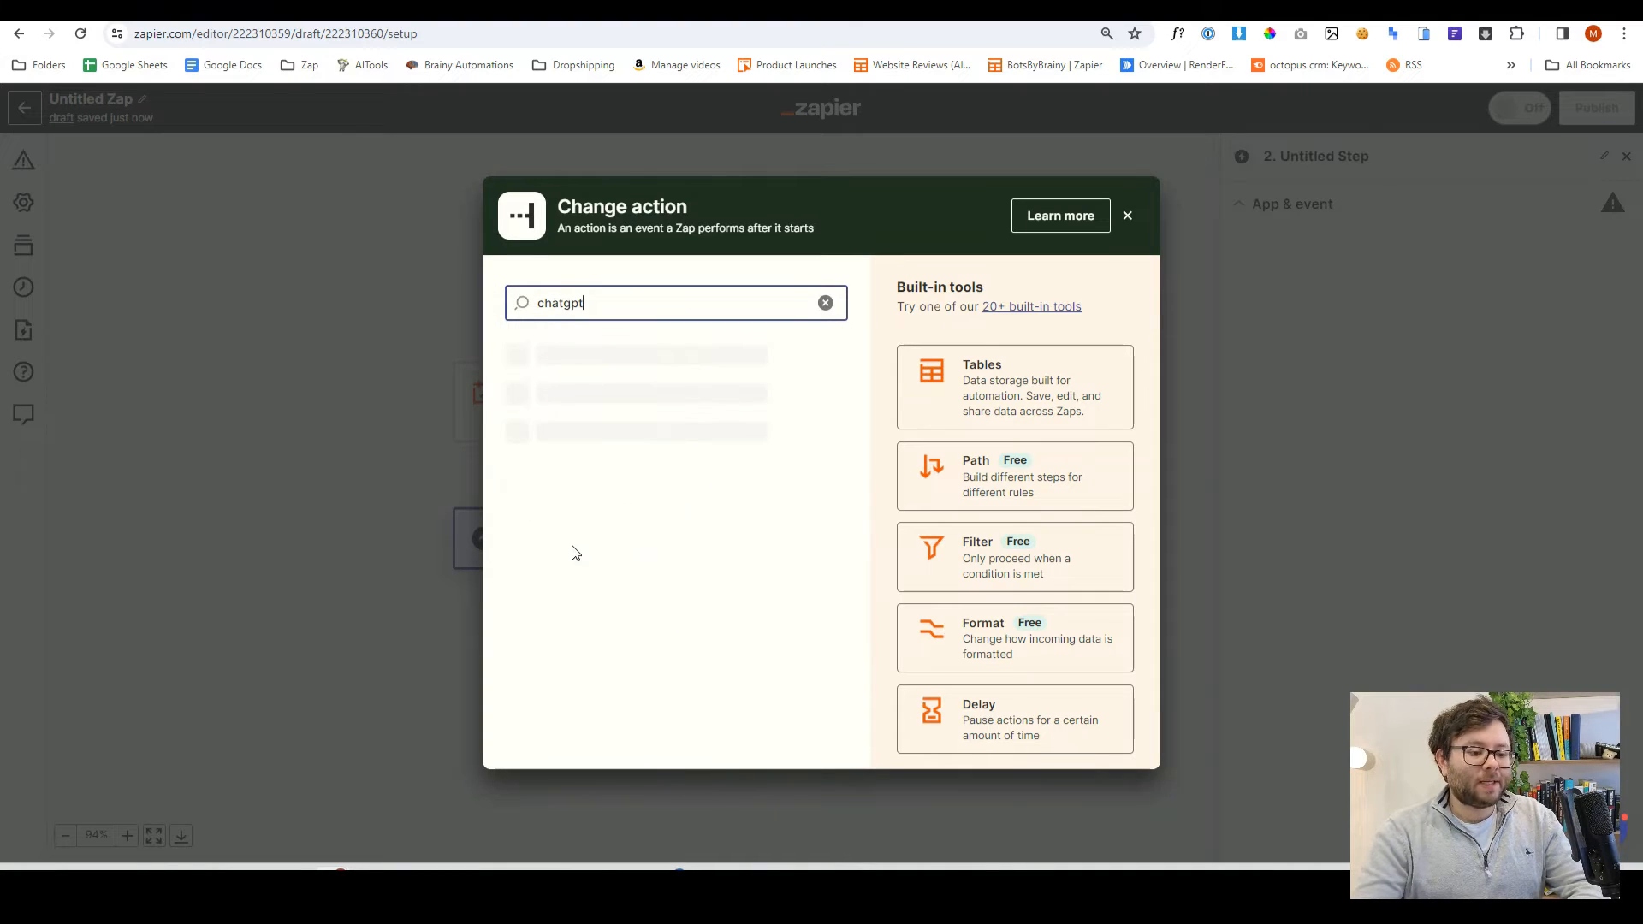
{"action": "left_click", "coordinate": [578, 373]}
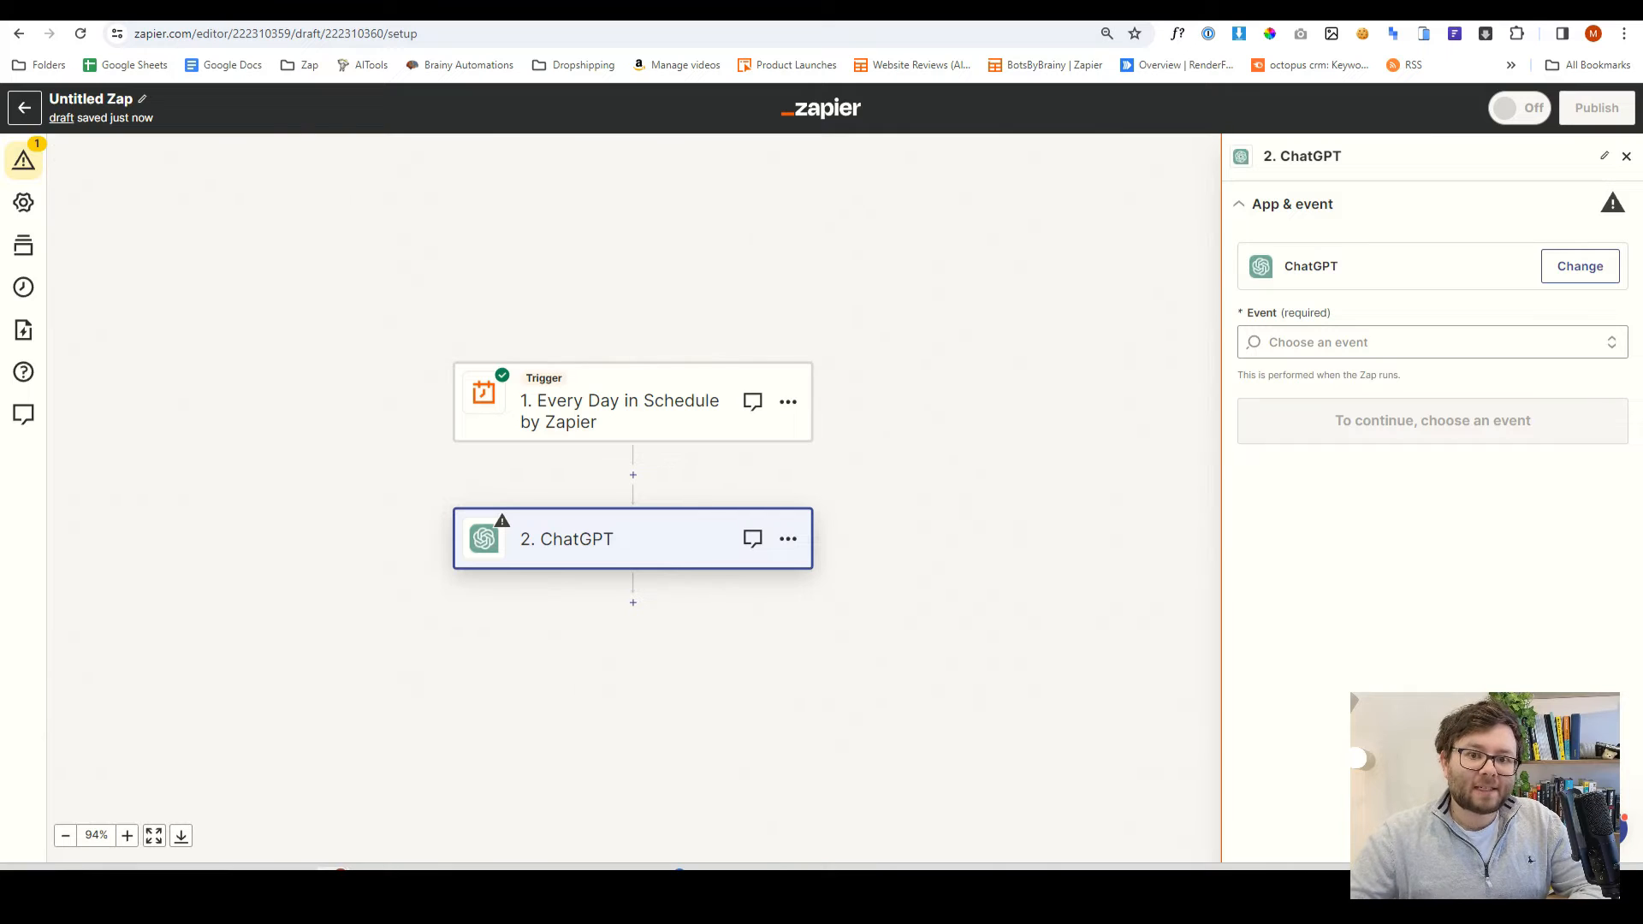
{"action": "left_click", "coordinate": [1432, 342]}
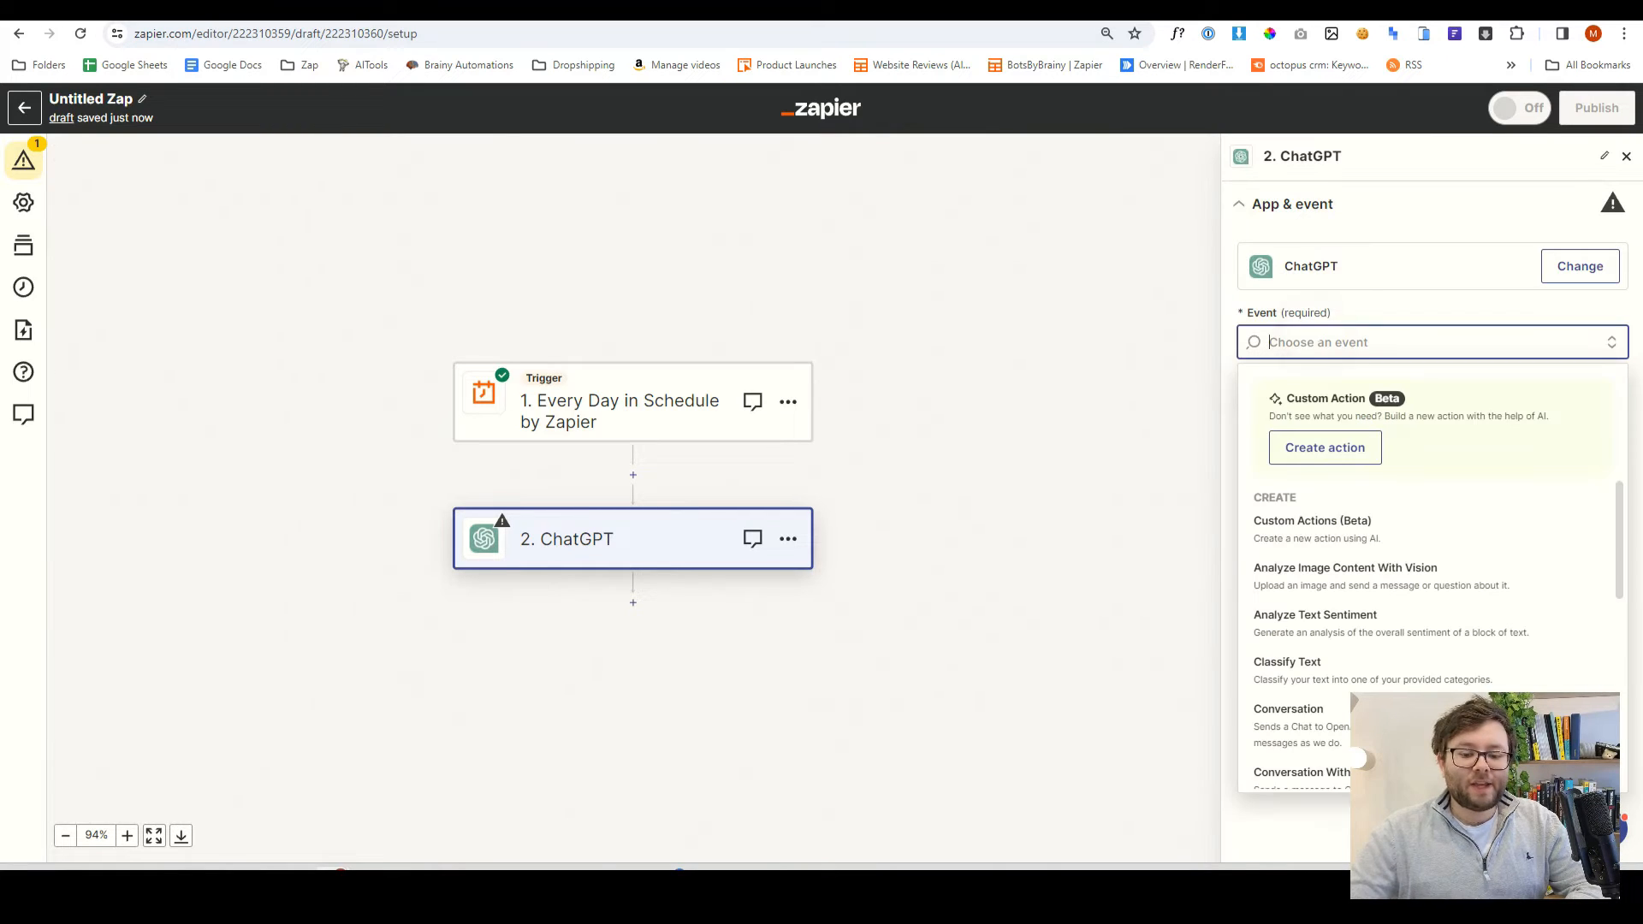
{"action": "scroll", "coordinate": [1302, 631], "scroll_direction": "down", "scroll_amount": 2}
{"action": "left_click", "coordinate": [1301, 629]}
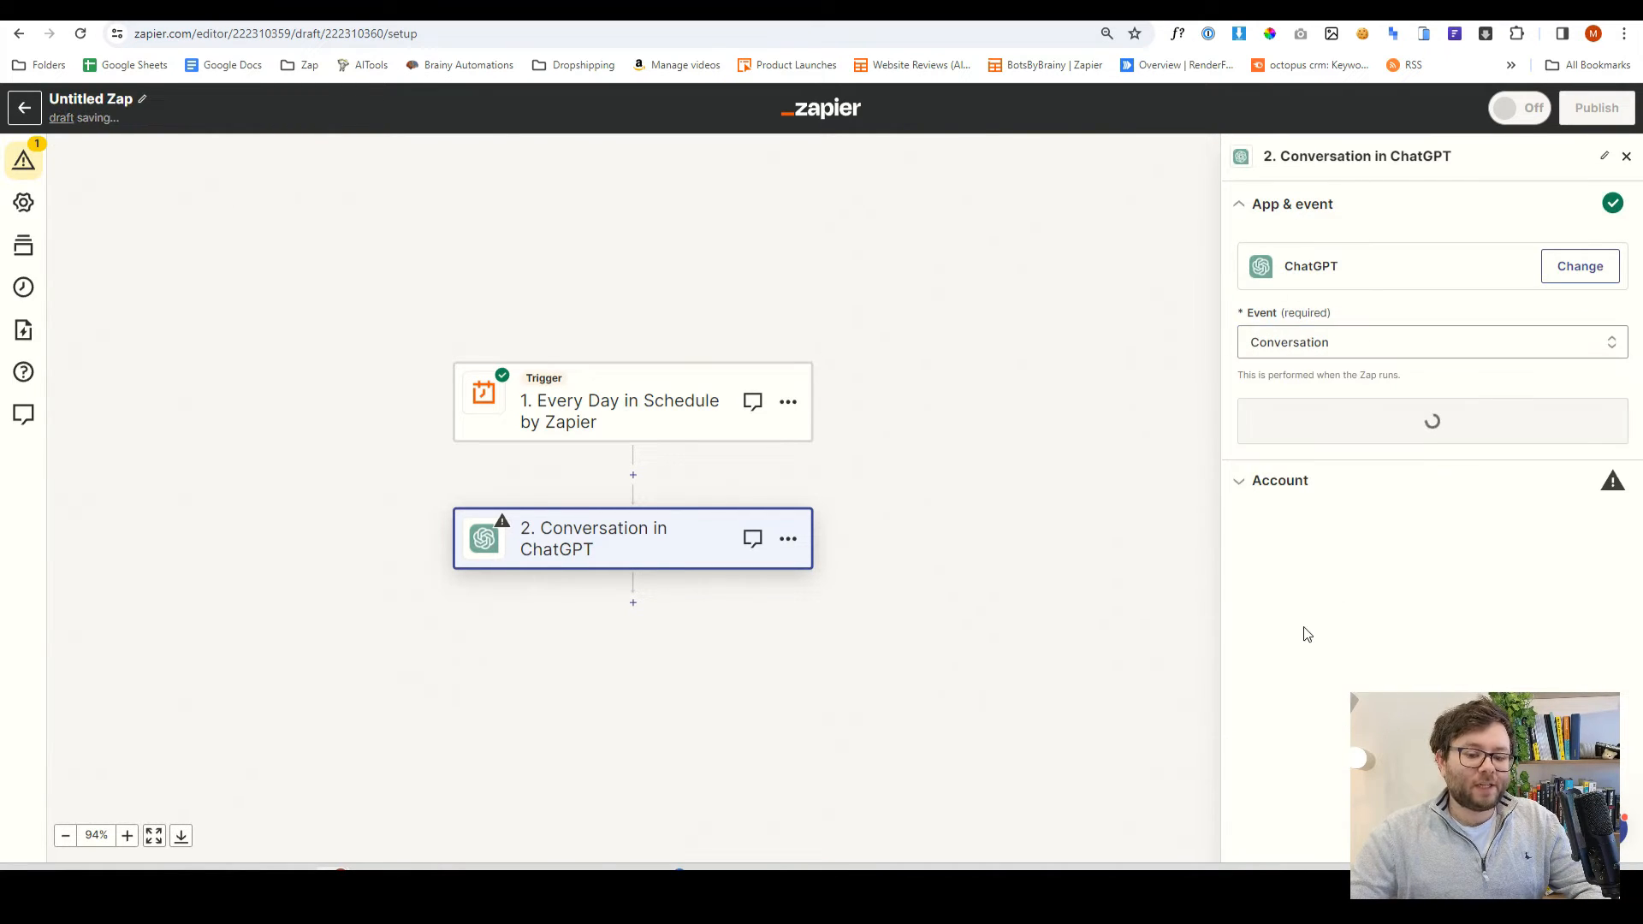
{"action": "left_click", "coordinate": [1361, 432]}
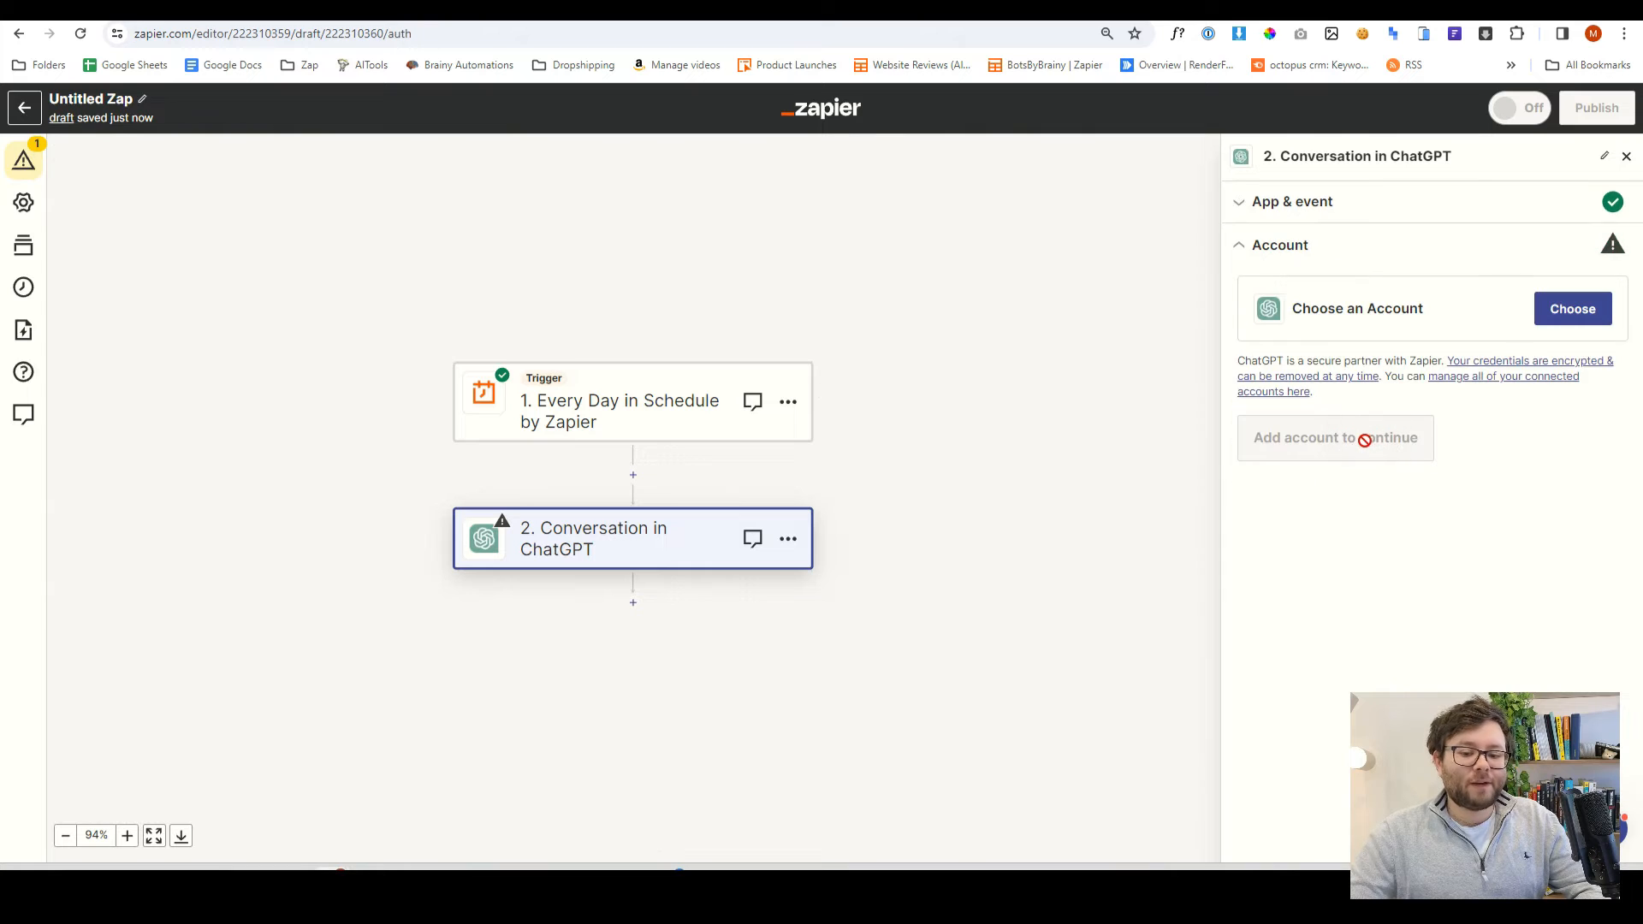
{"action": "left_click", "coordinate": [1571, 310]}
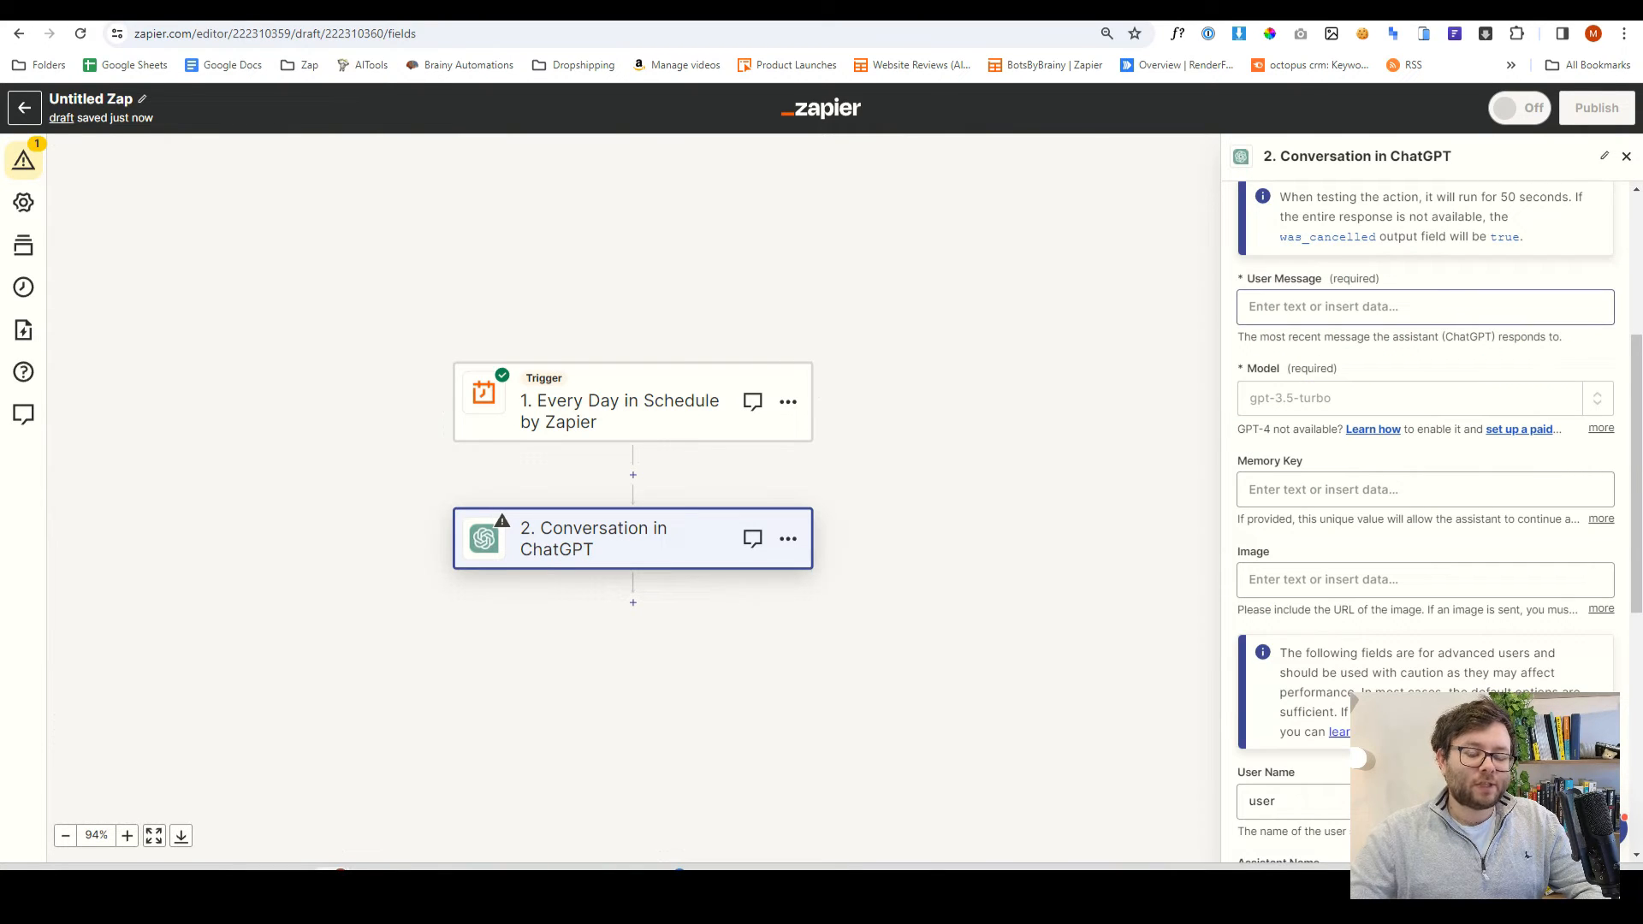
Step: Set the ChatGPT user message to "create a motivational quote about success" and the model to gpt-4-1106-preview
{"action": "left_click", "coordinate": [1425, 307]}
{"action": "left_click_drag", "start_coordinate": [1249, 306], "coordinate": [1499, 306]}
{"action": "left_click", "coordinate": [1345, 400]}
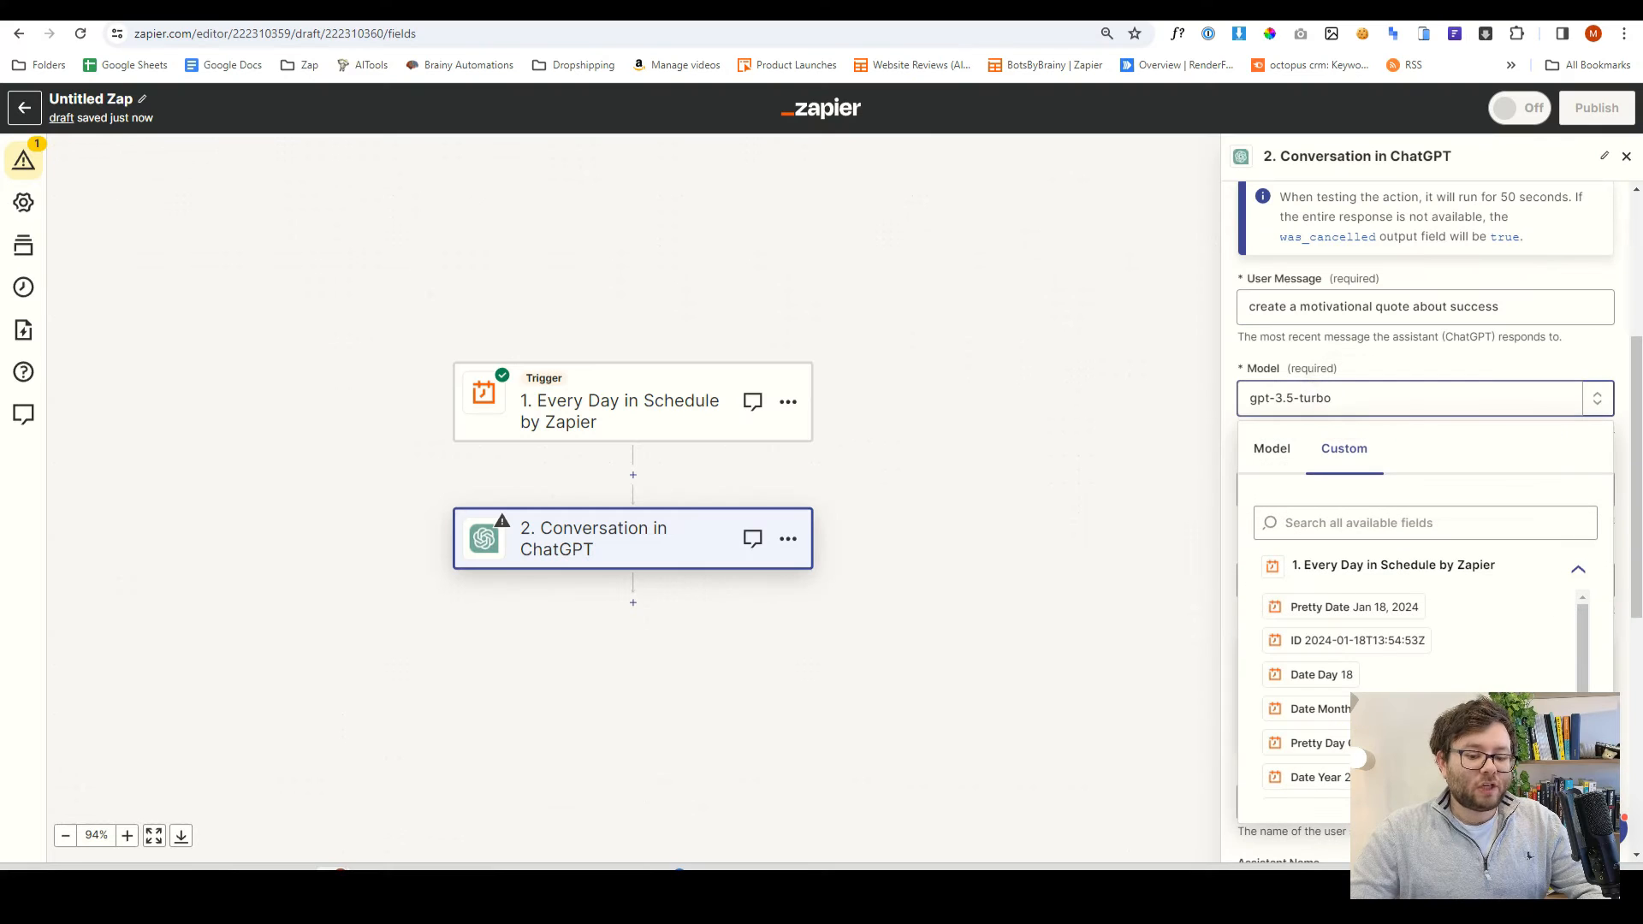
{"action": "left_click", "coordinate": [1278, 469]}
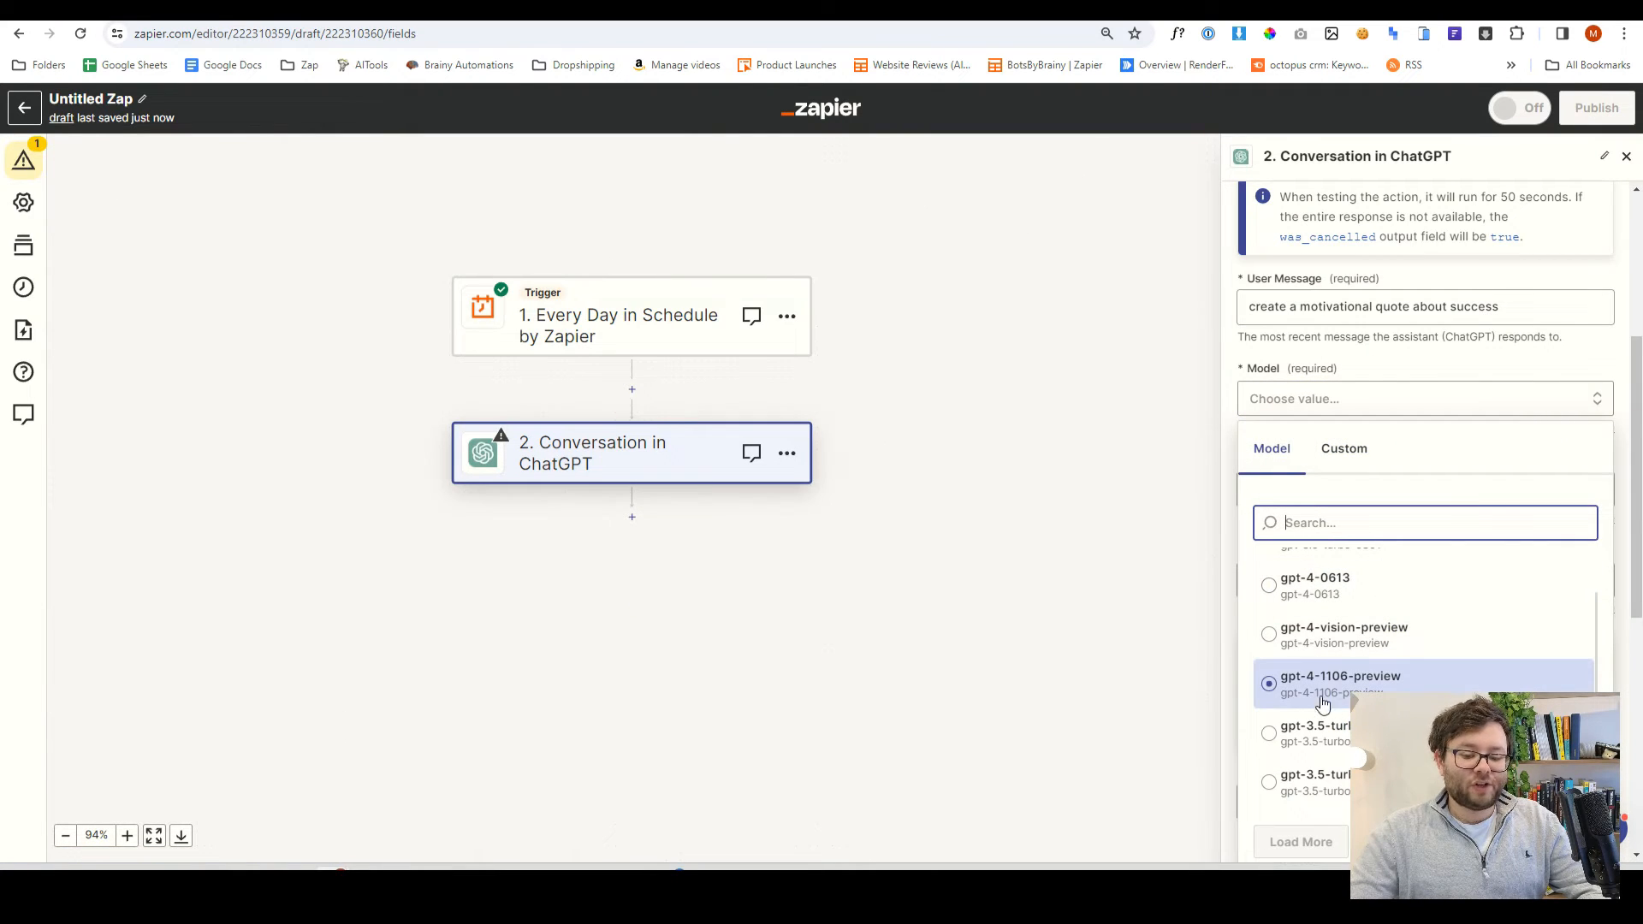
{"action": "left_click", "coordinate": [1304, 688]}
Step: Set the conversation's memory key to linkedin_copy and continue to the test section
{"action": "left_click", "coordinate": [1364, 494]}
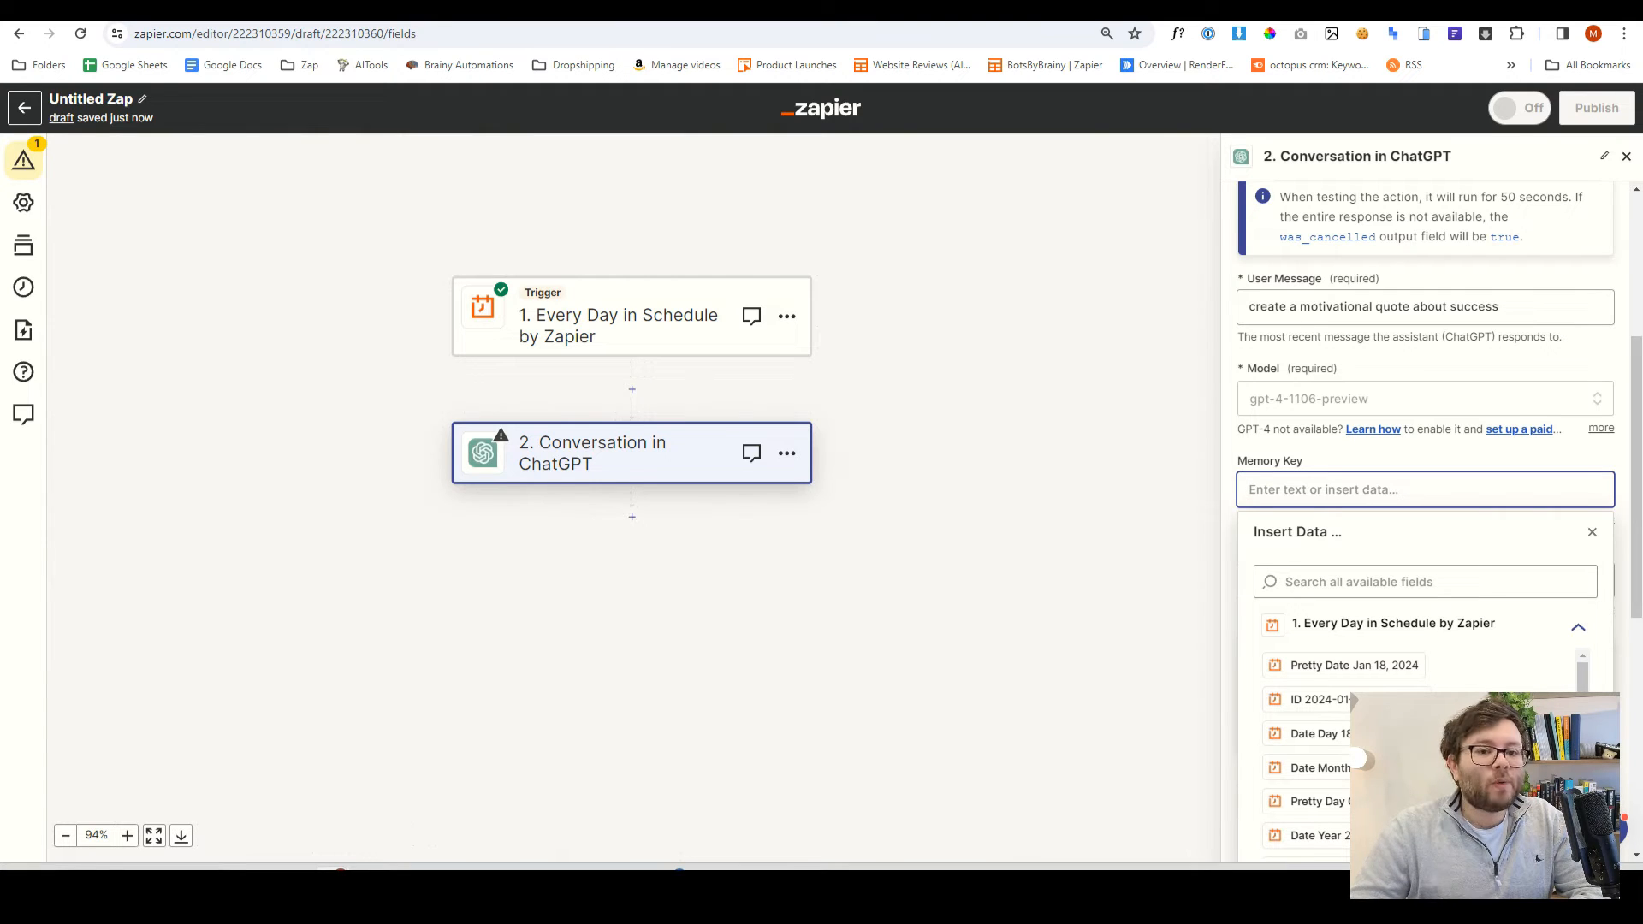
{"action": "type", "text": "linkedin_copy"}
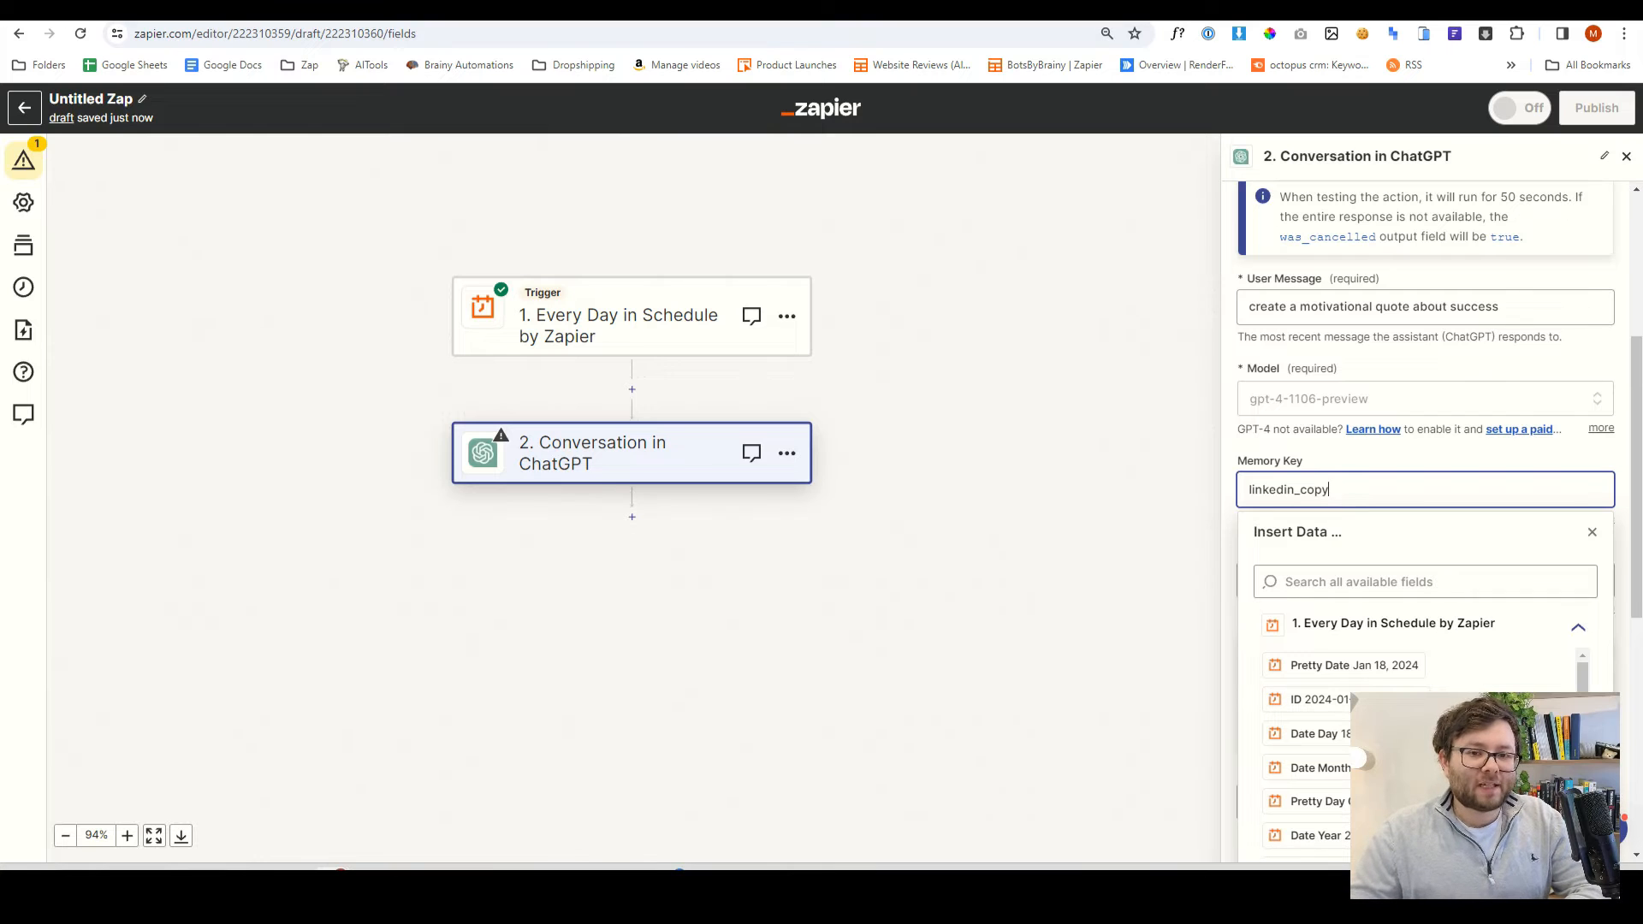
{"action": "scroll", "coordinate": [1425, 547], "scroll_direction": "down", "scroll_amount": 7}
{"action": "left_click", "coordinate": [1489, 780]}
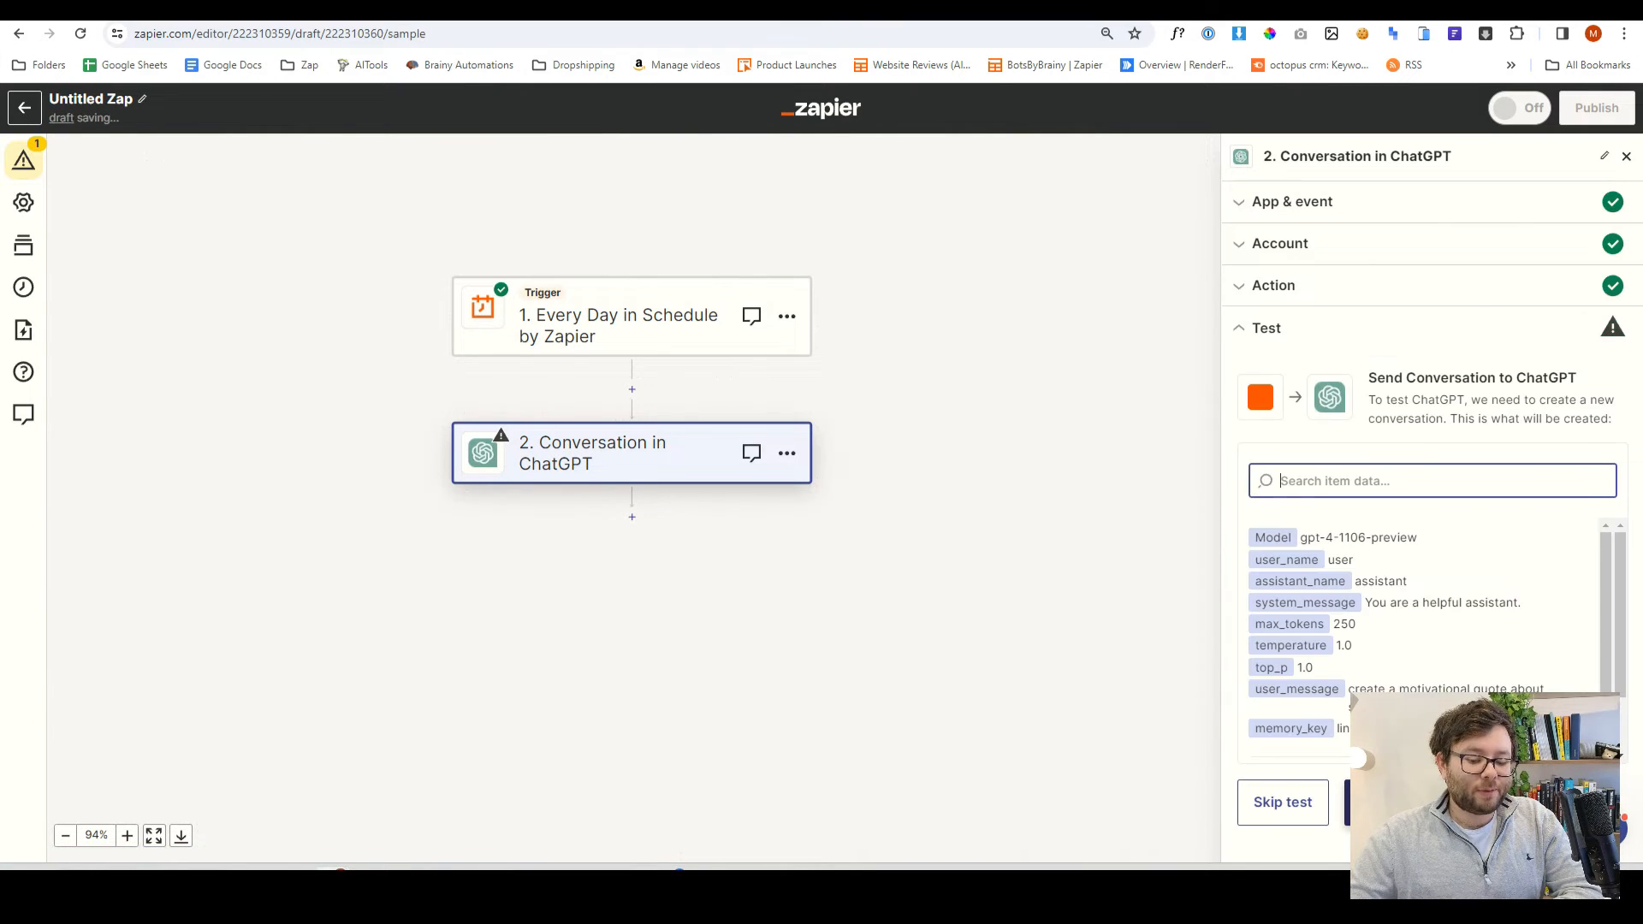
Step: Test the ChatGPT conversation step and read the generated reply in the result data
{"action": "left_click", "coordinate": [1489, 799]}
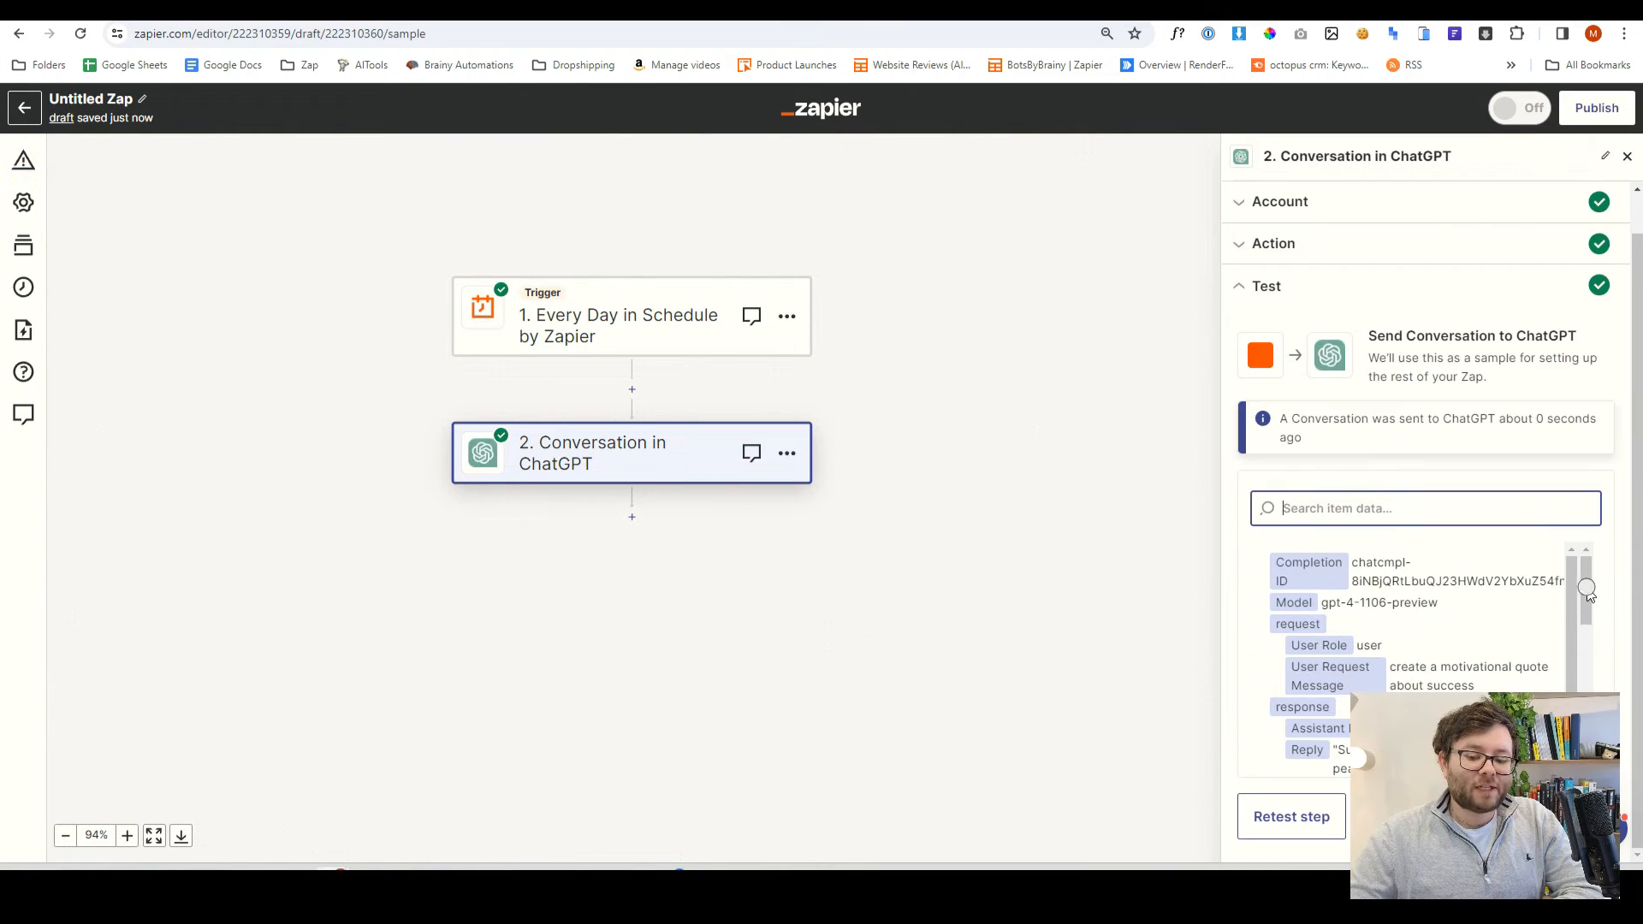
{"action": "left_click_drag", "start_coordinate": [1586, 589], "coordinate": [1586, 626]}
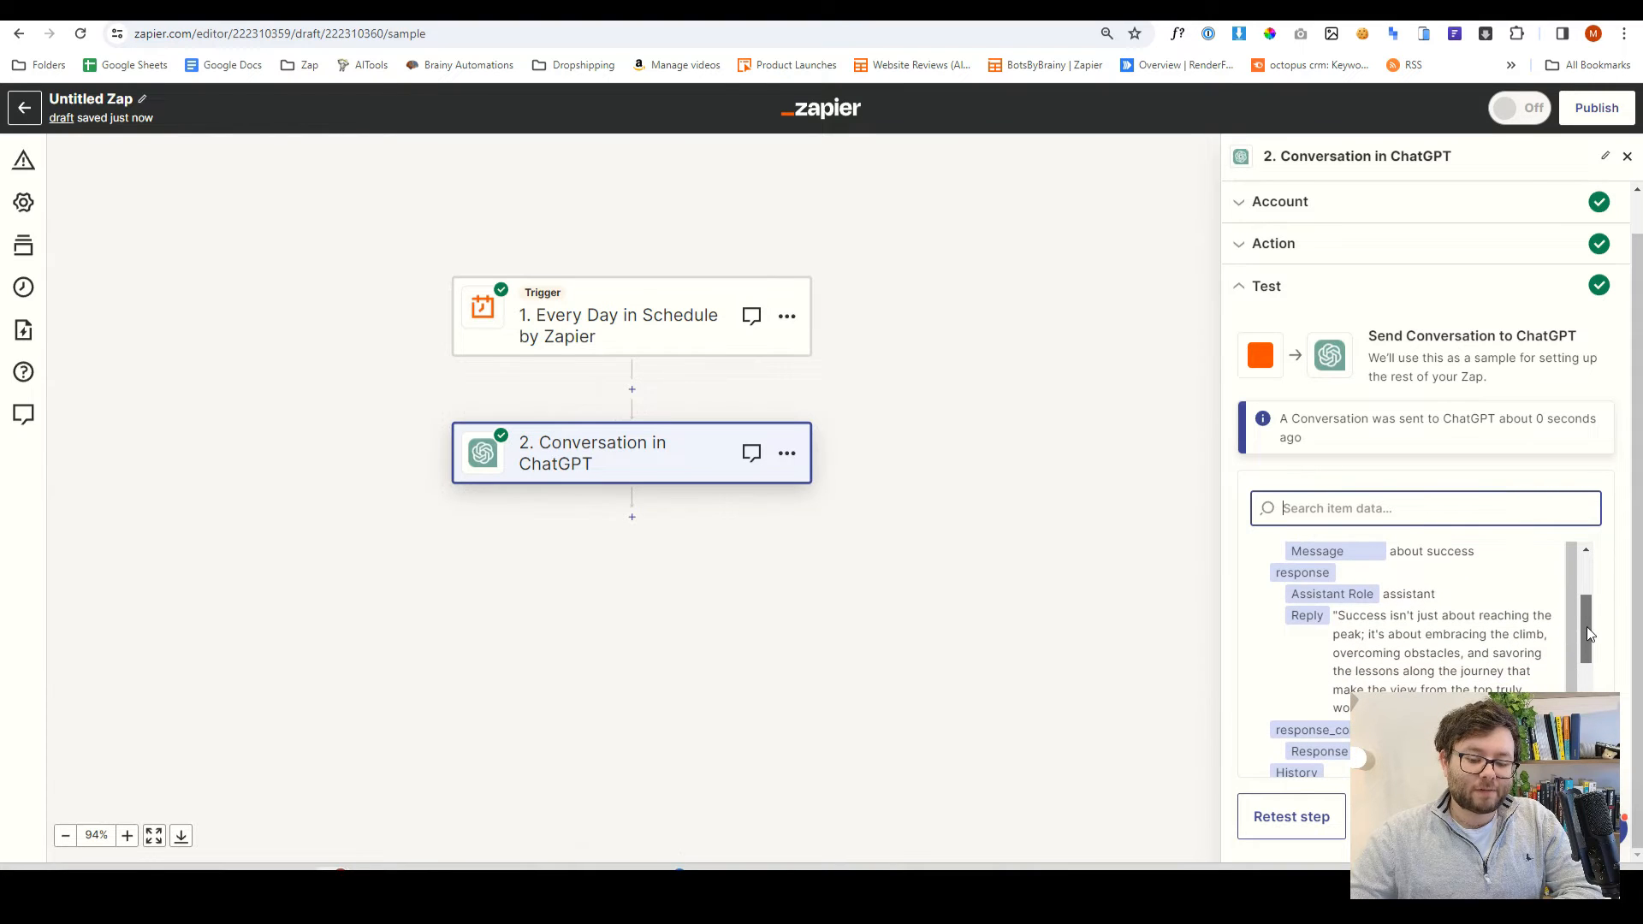
{"action": "left_click_drag", "start_coordinate": [1338, 615], "coordinate": [1372, 670]}
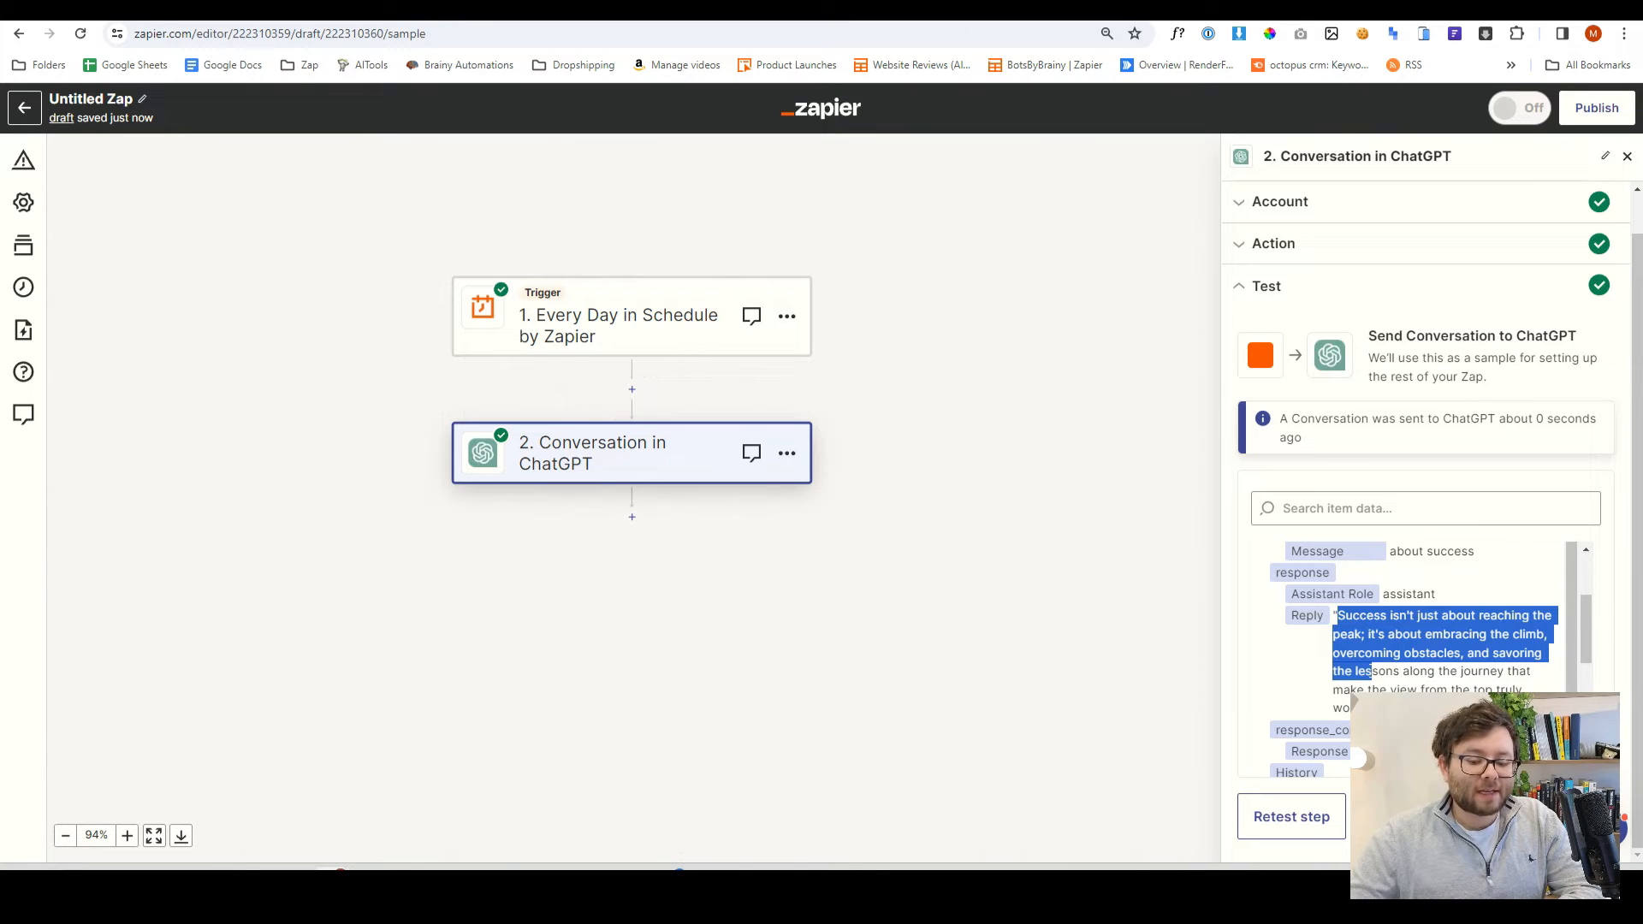
{"action": "left_click_drag", "start_coordinate": [1371, 671], "coordinate": [1370, 689]}
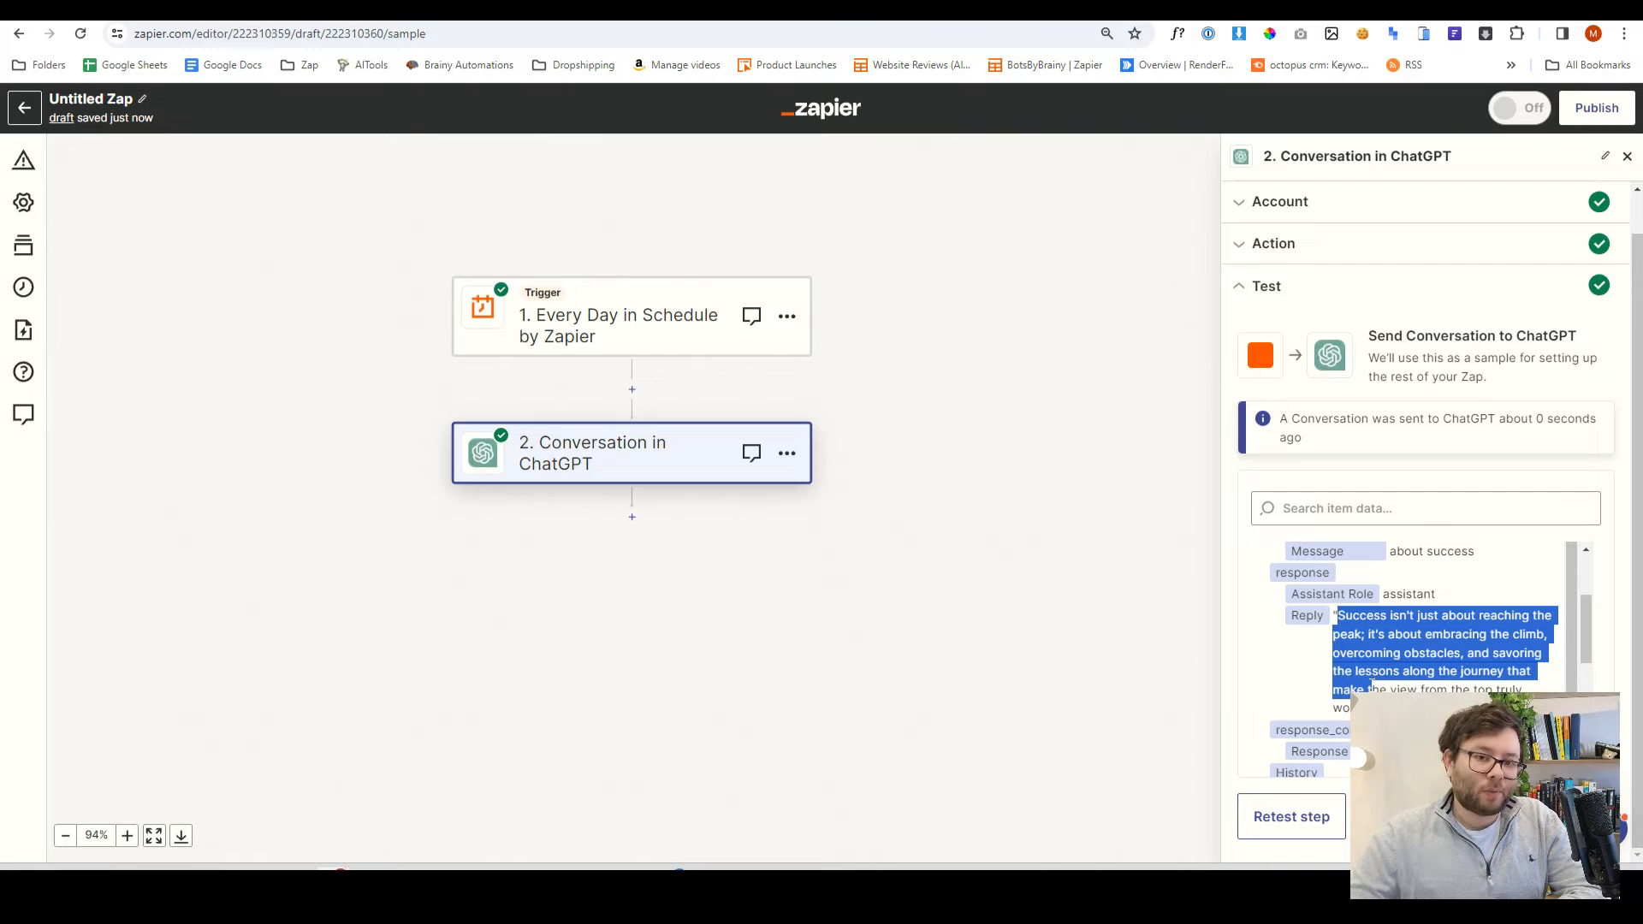
{"action": "left_click_drag", "start_coordinate": [1371, 687], "coordinate": [1369, 708]}
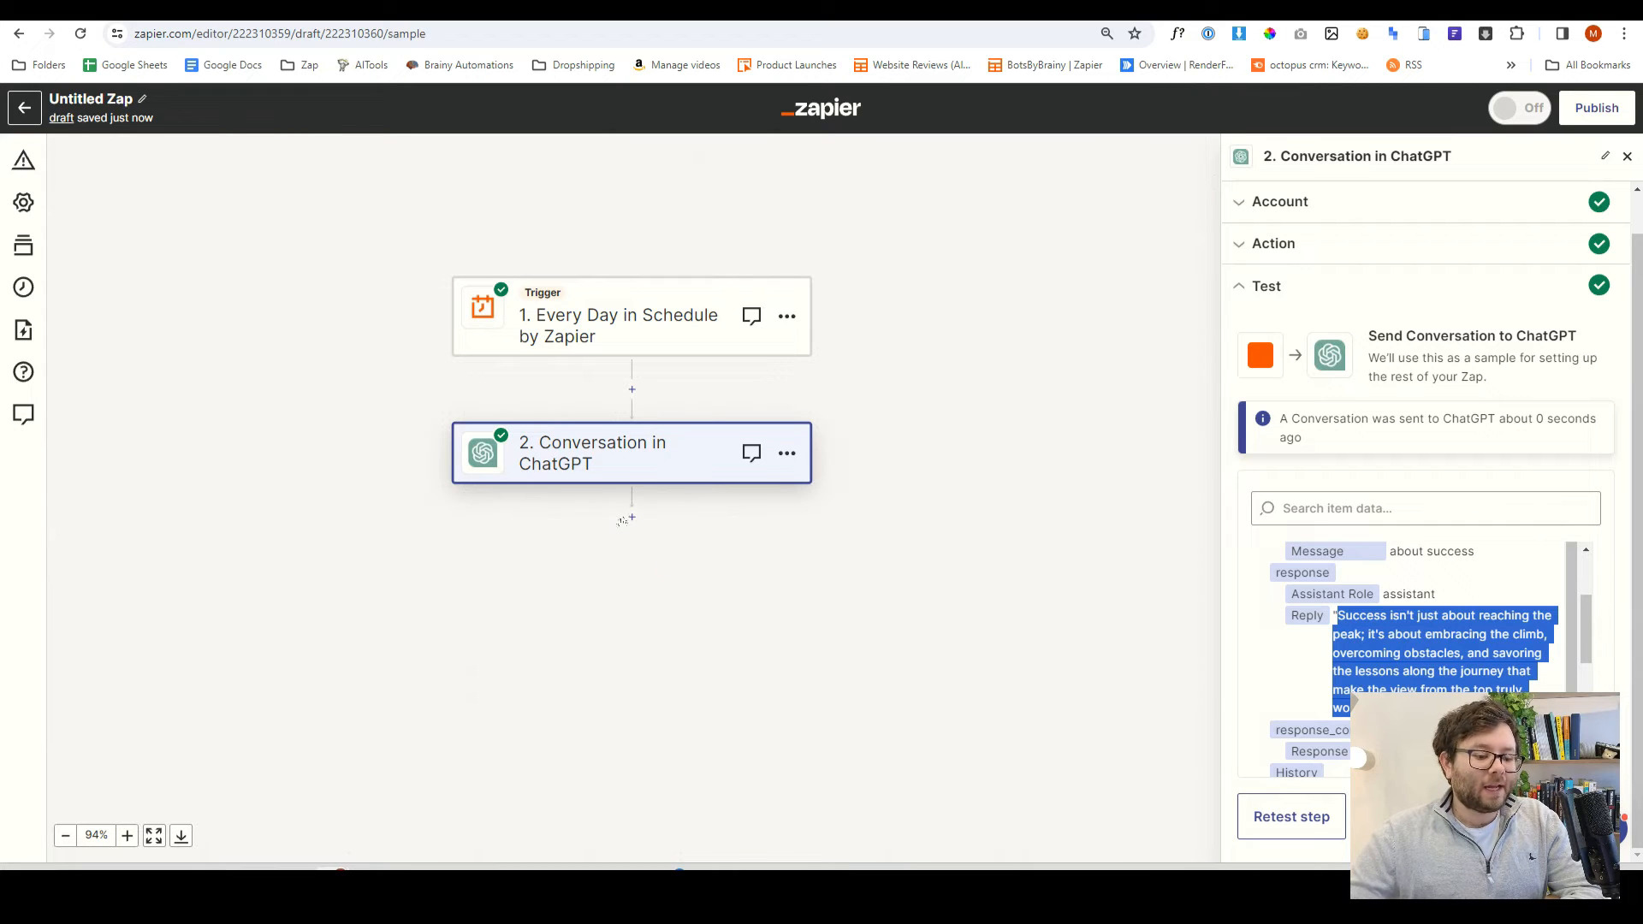
Step: Add a LinkedIn action after the ChatGPT step with the Create Company Update event and continue to its account
{"action": "left_click", "coordinate": [633, 519]}
{"action": "type", "text": "linkedi"}
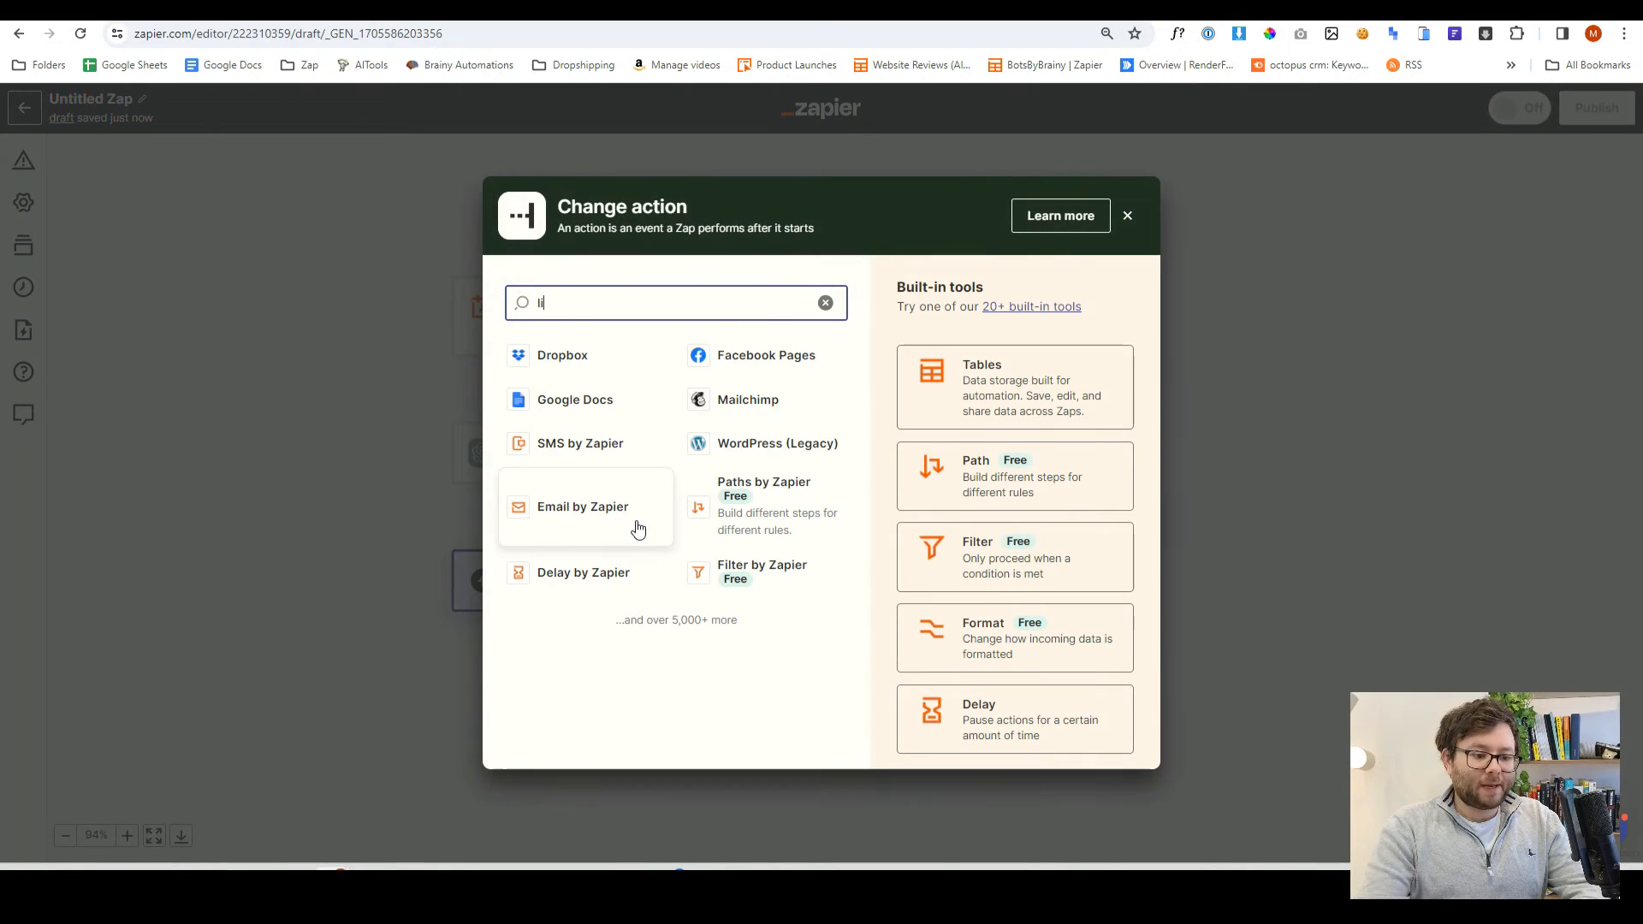
{"action": "type", "text": "n"}
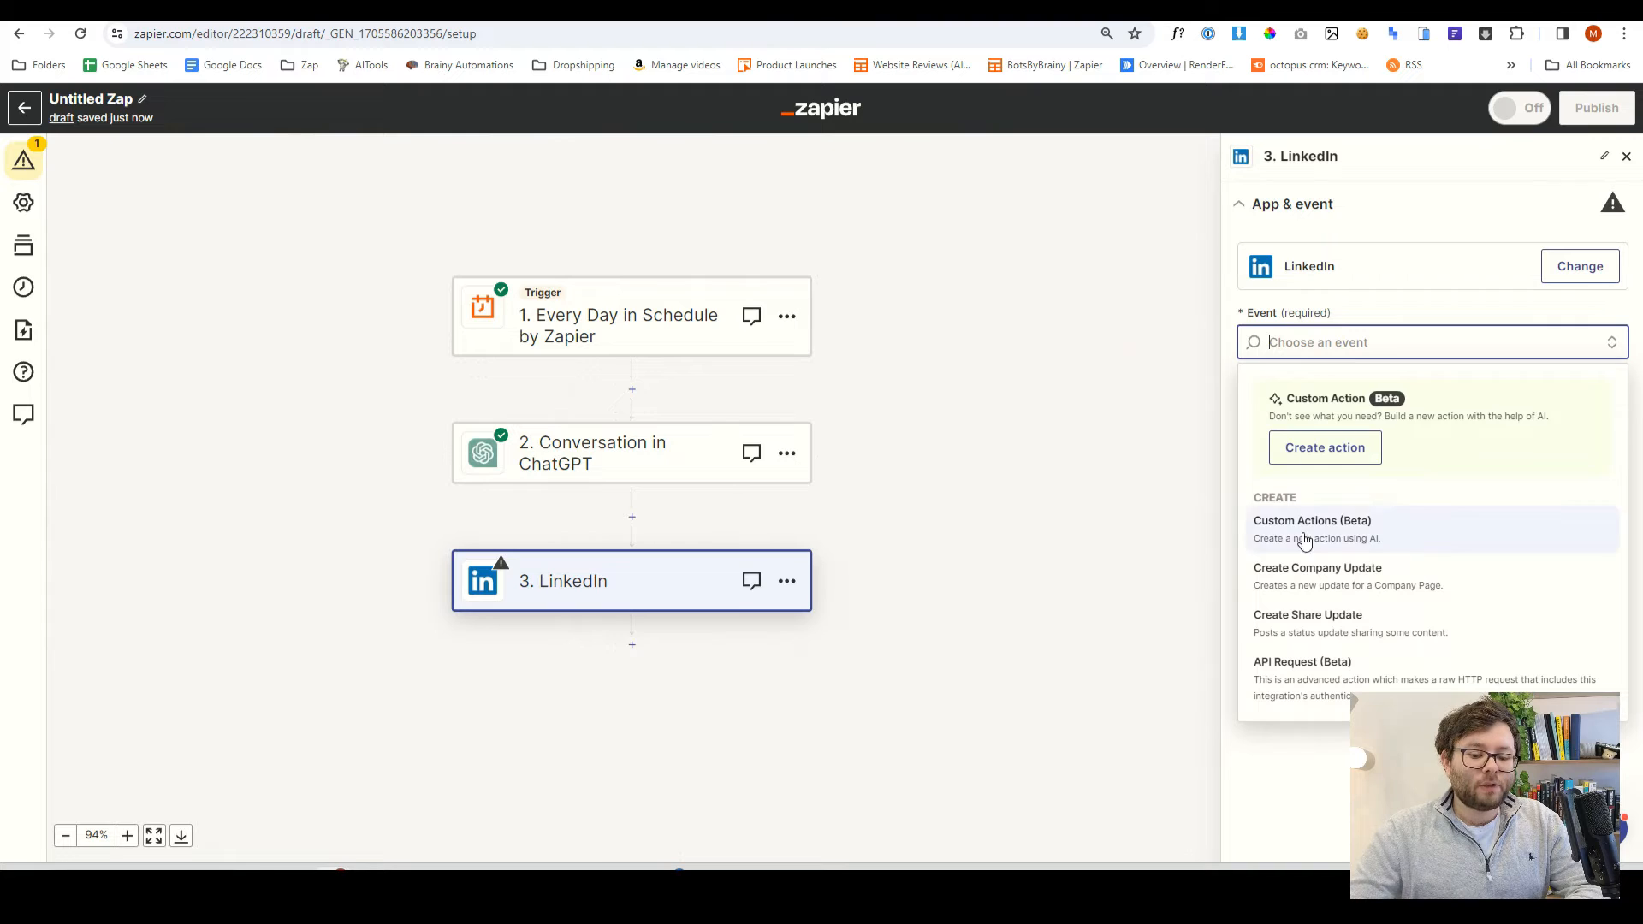
{"action": "left_click", "coordinate": [1320, 585]}
{"action": "left_click", "coordinate": [1311, 428]}
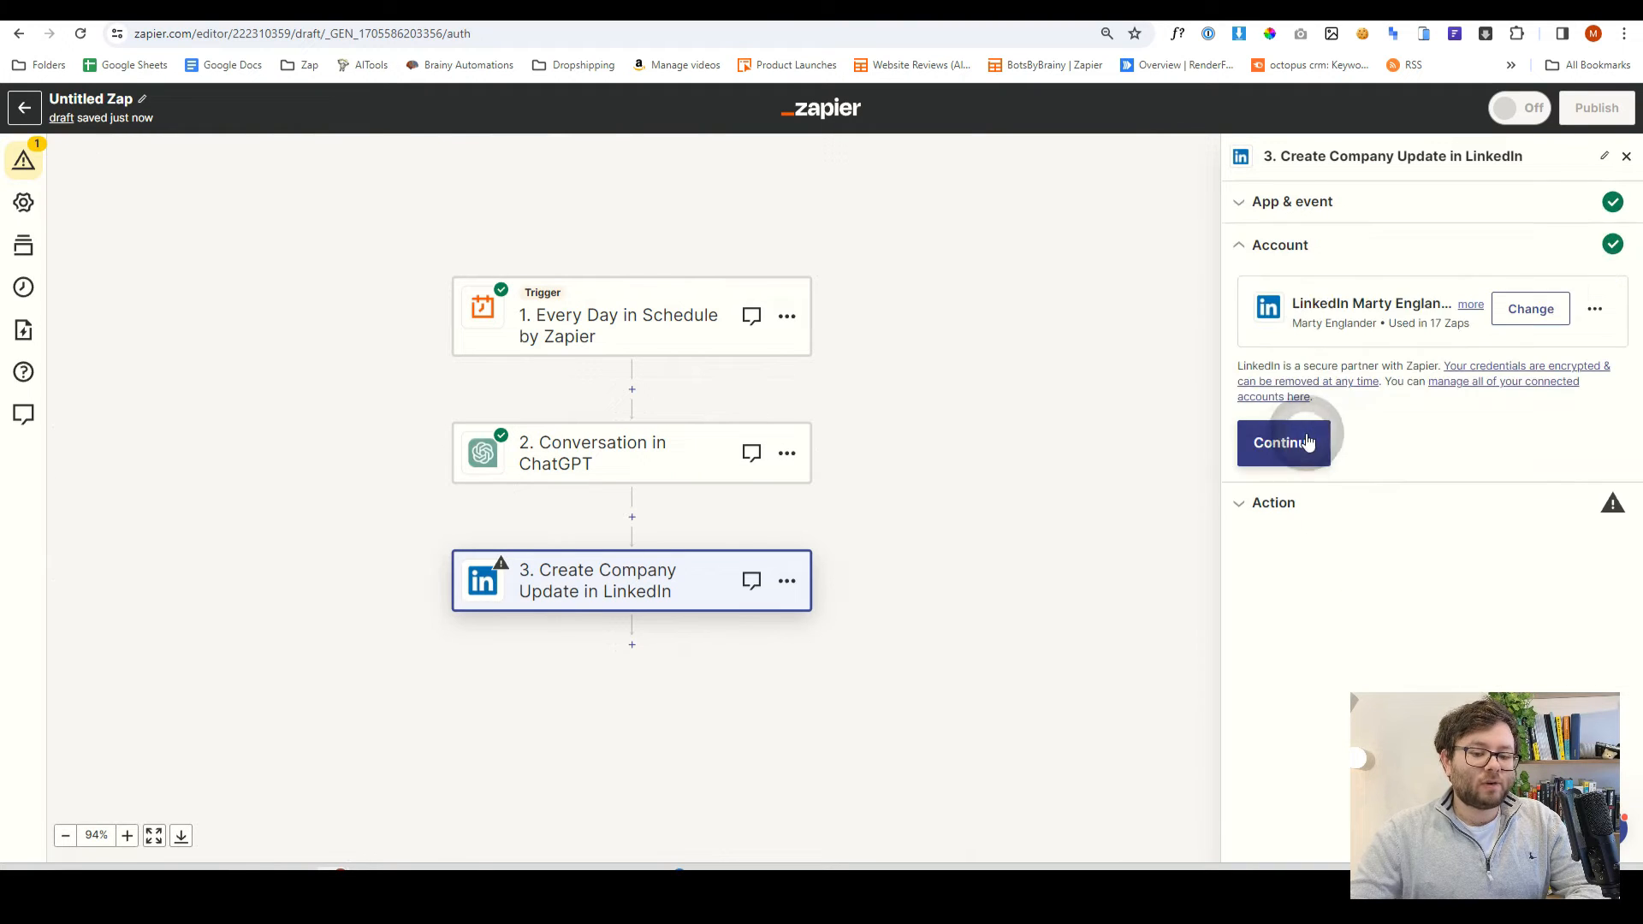
Step: Set the LinkedIn company page to Marty The Content Guy and insert the ChatGPT Reply as the update content
{"action": "left_click", "coordinate": [1299, 445]}
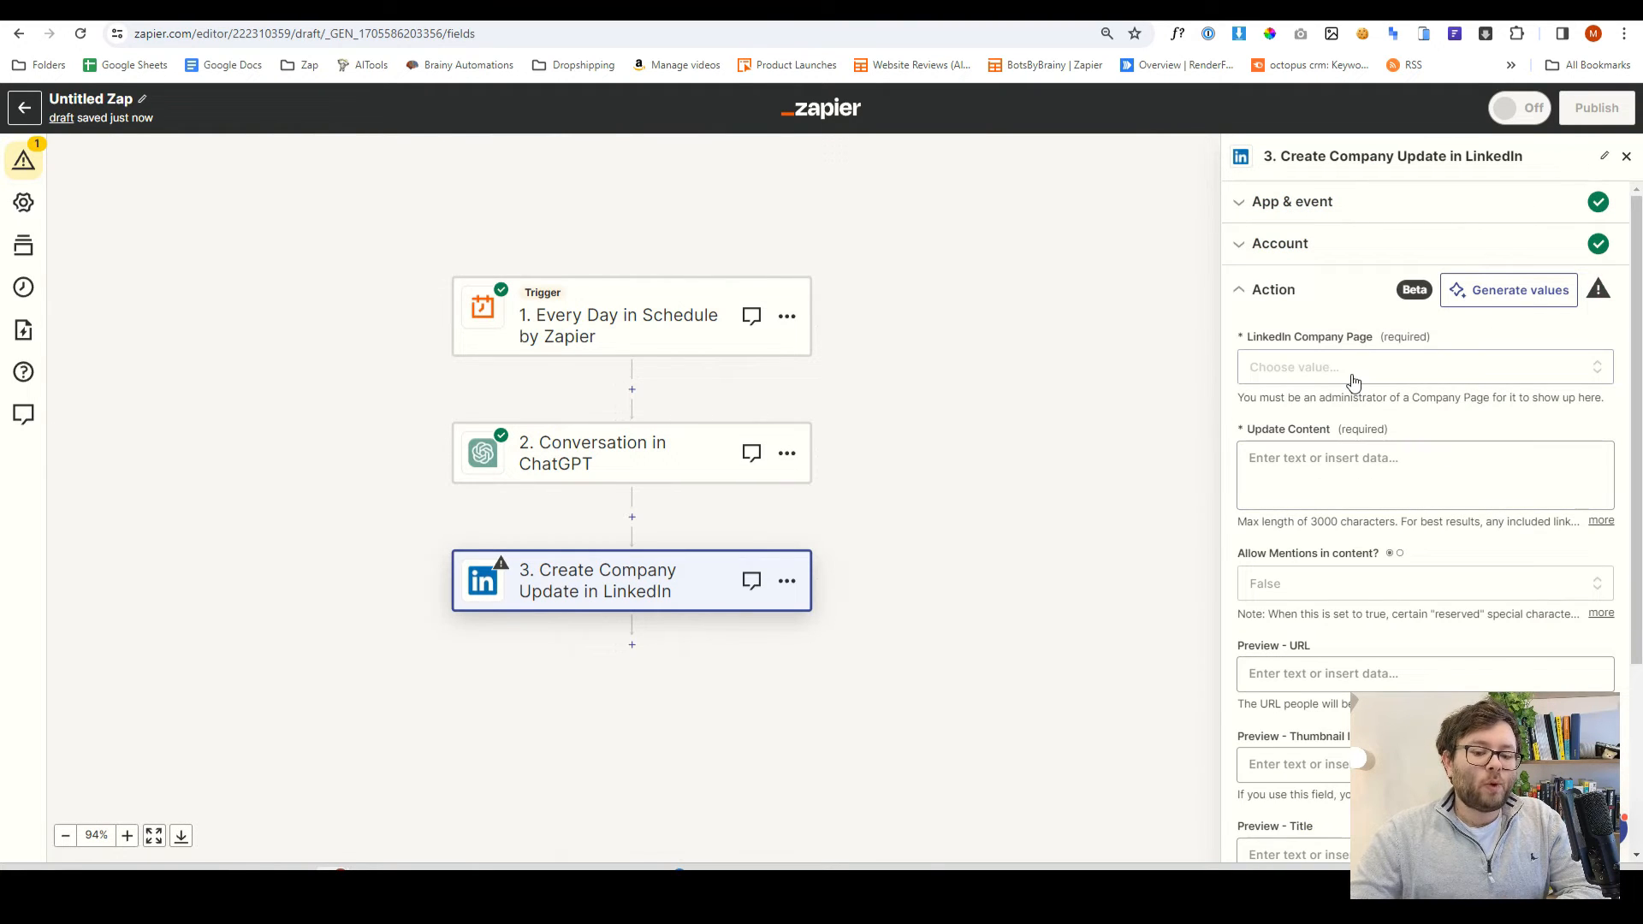
{"action": "left_click", "coordinate": [1351, 377]}
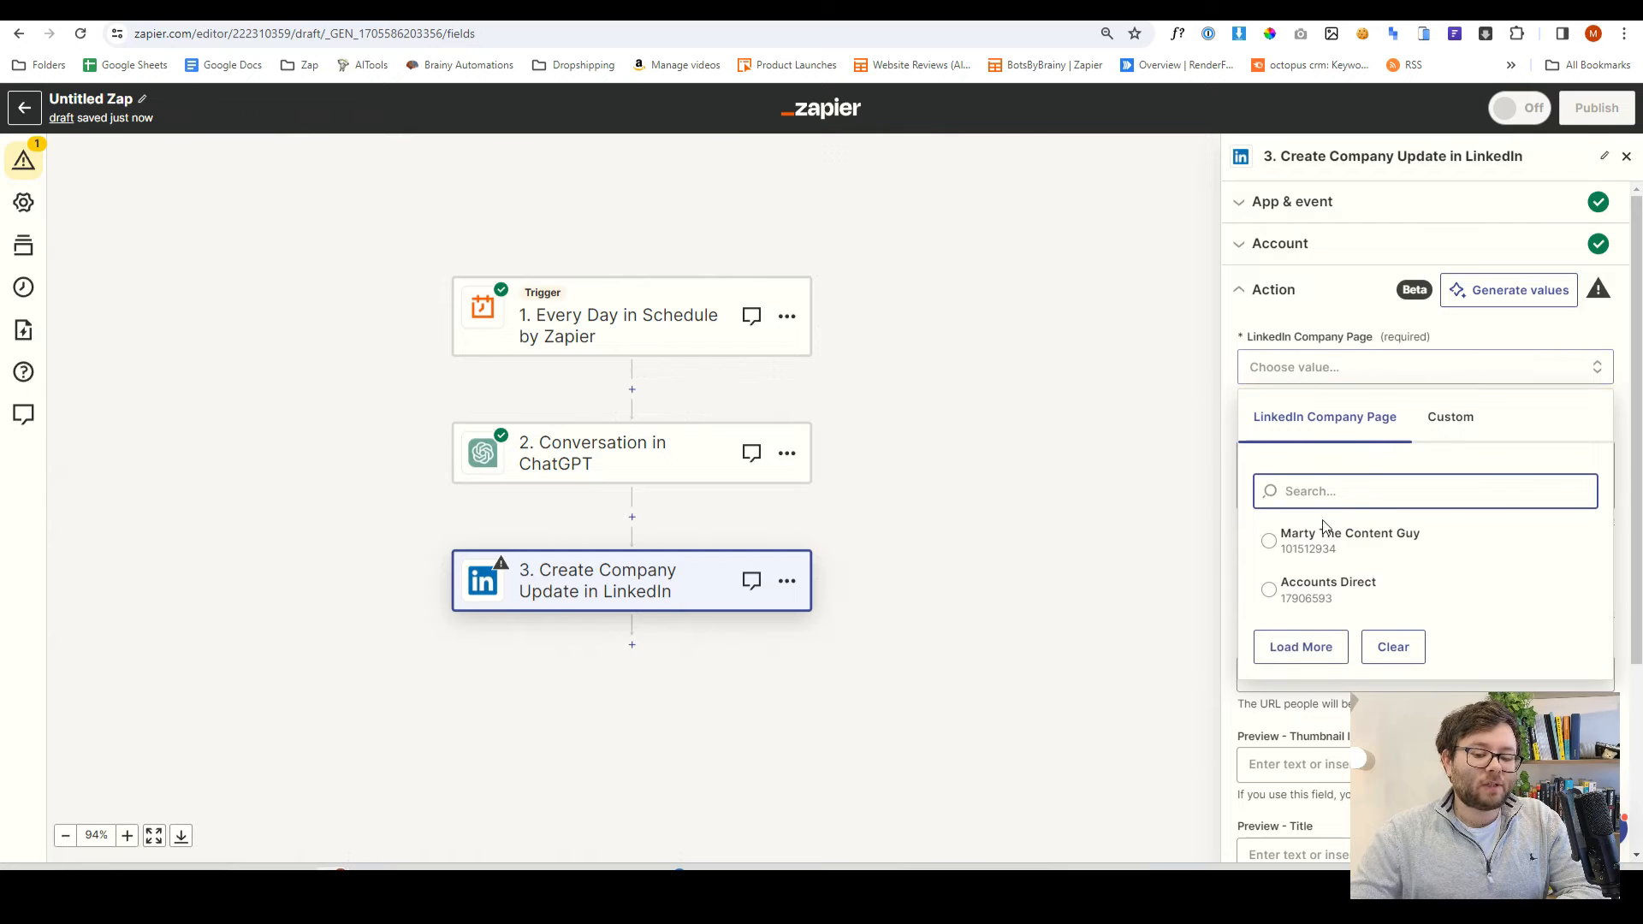
{"action": "left_click", "coordinate": [1326, 531]}
{"action": "scroll", "coordinate": [1341, 399], "scroll_direction": "down", "scroll_amount": 1}
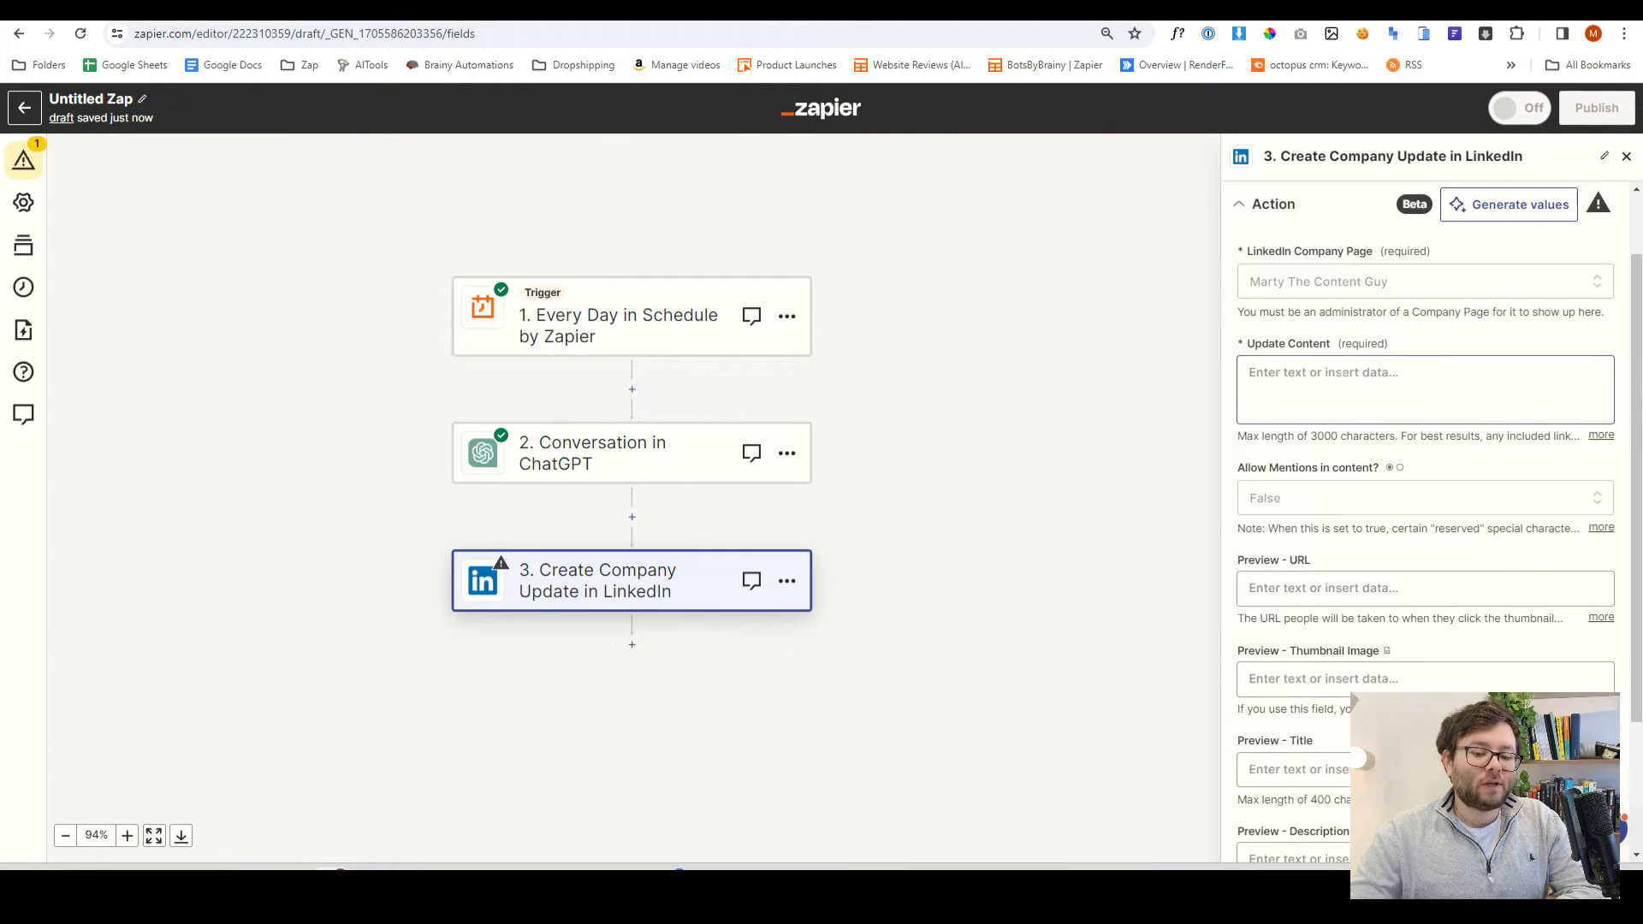
{"action": "left_click", "coordinate": [1325, 372]}
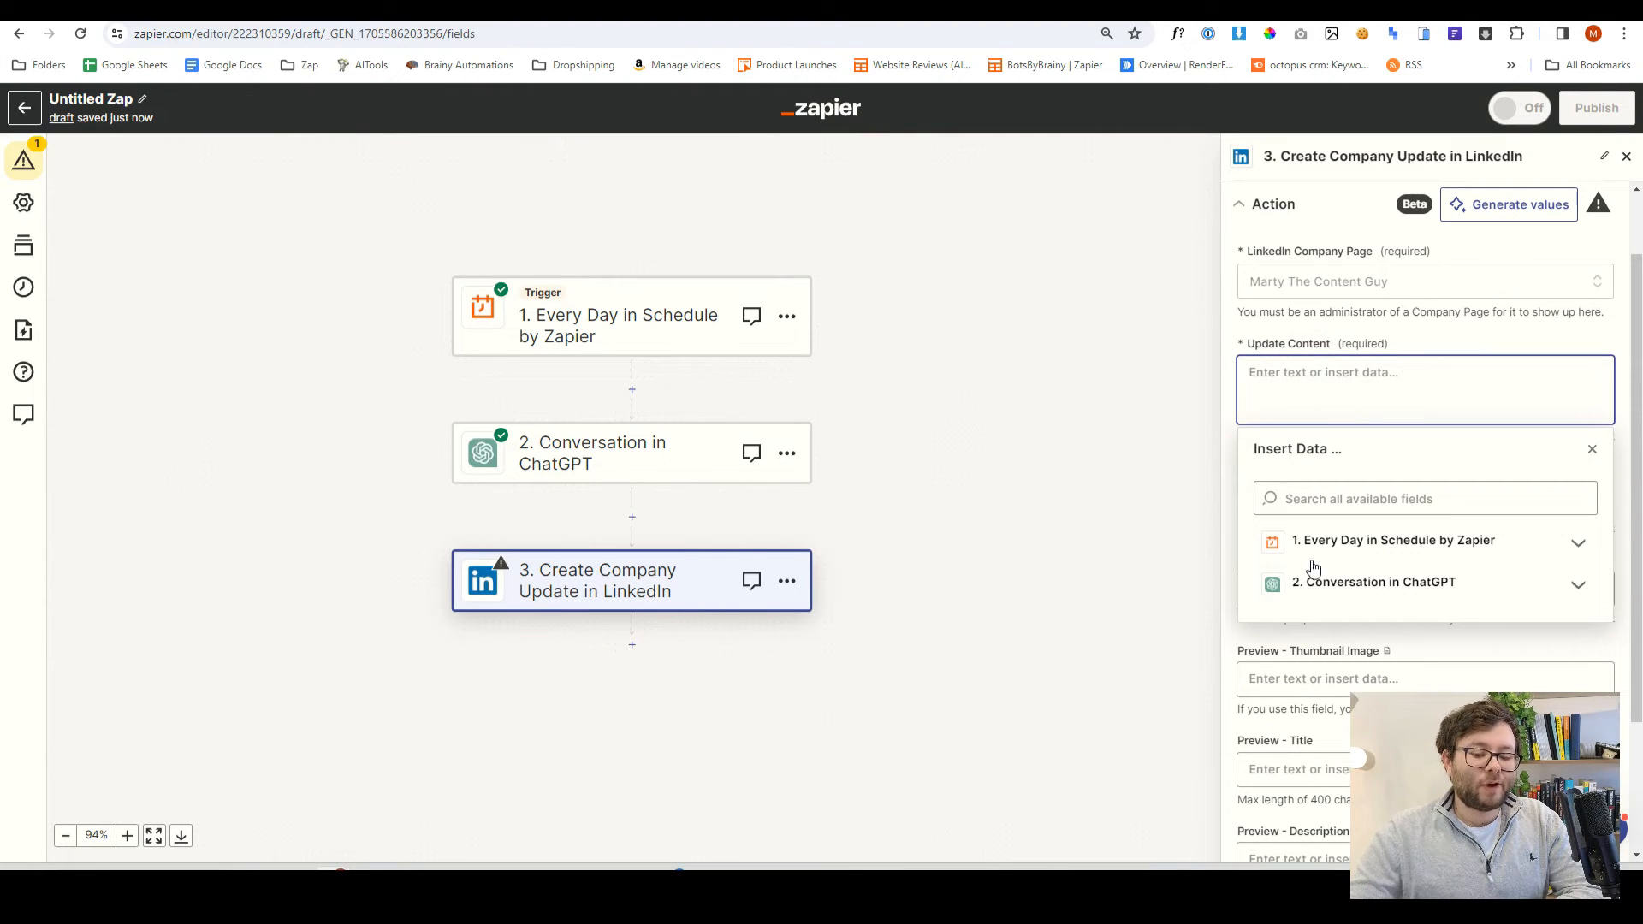
{"action": "left_click", "coordinate": [1309, 582]}
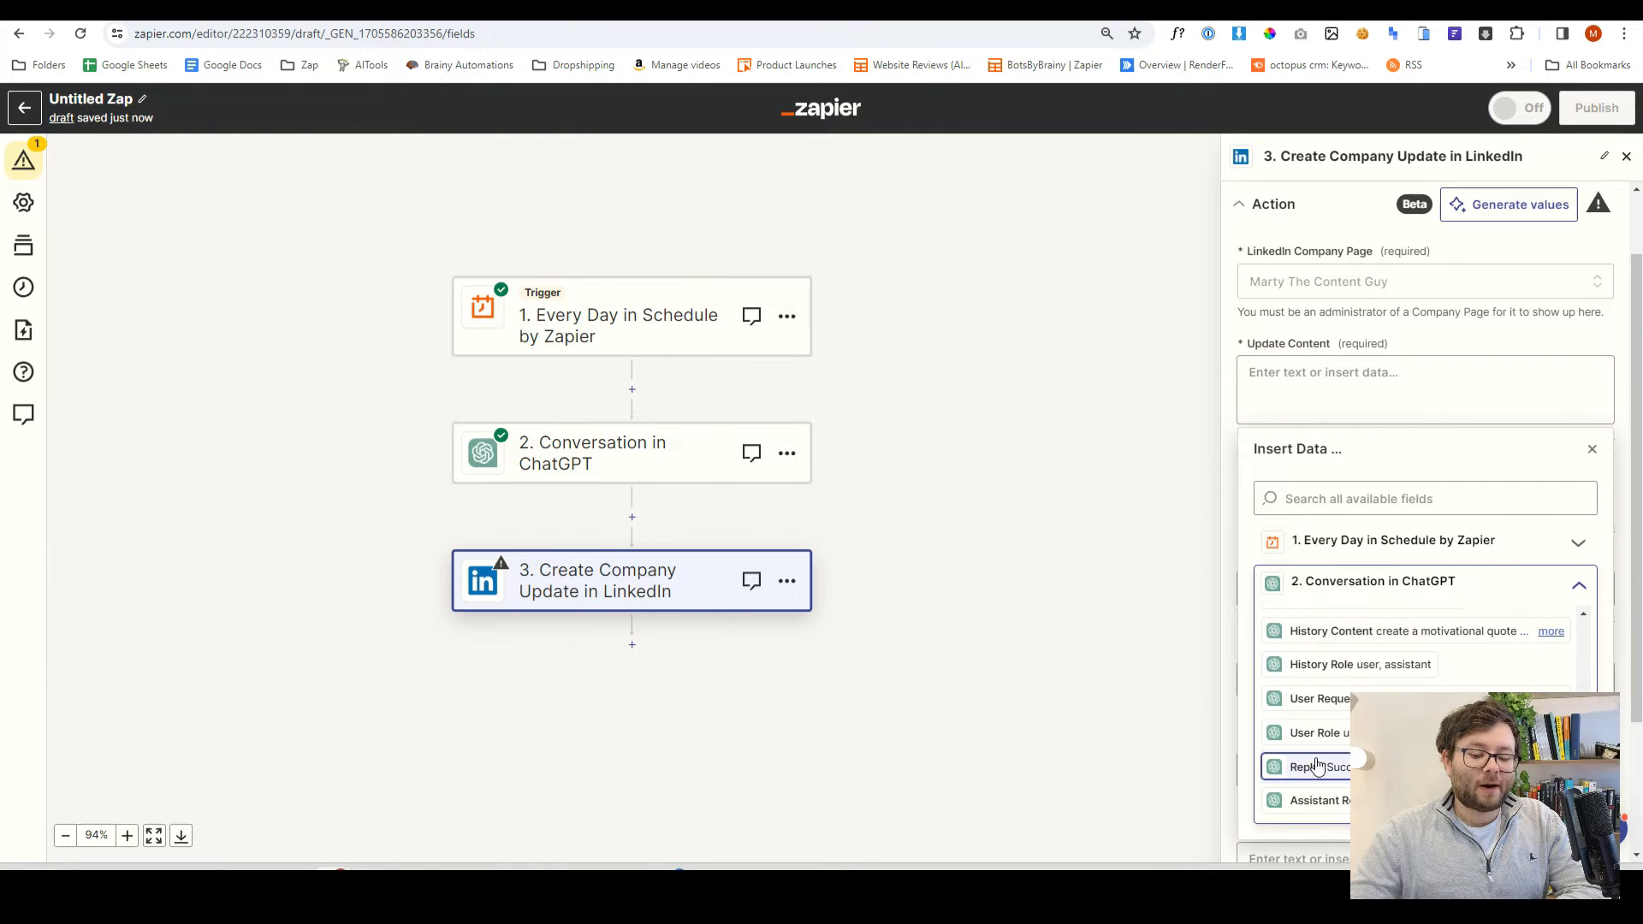
{"action": "left_click", "coordinate": [1305, 767]}
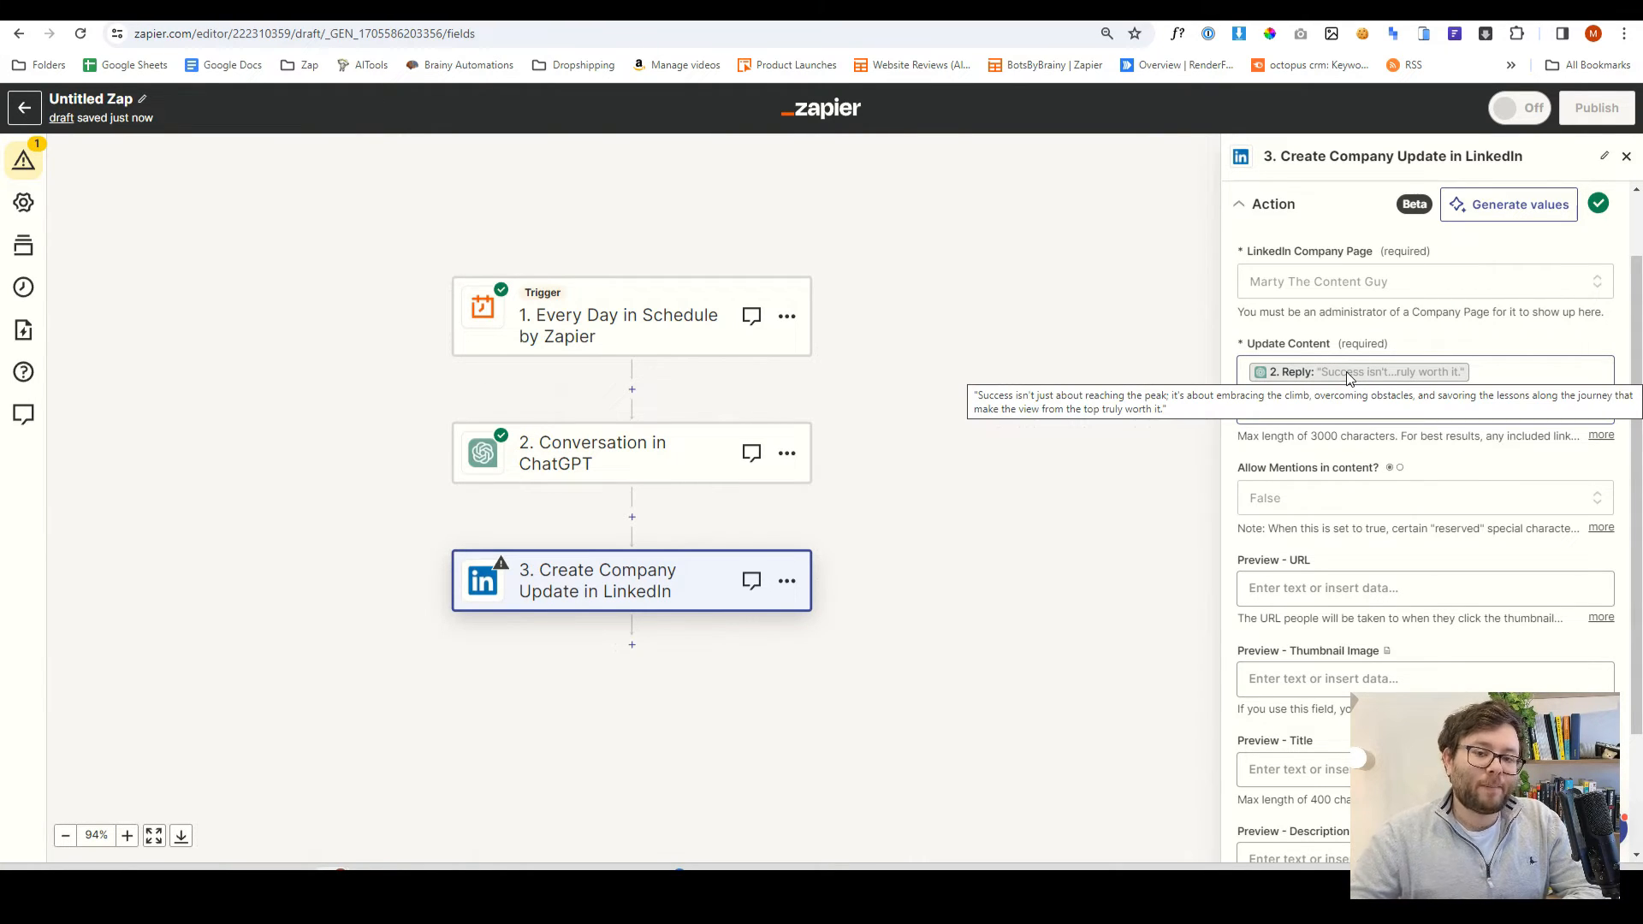
Step: Continue to the test section and send the test company update to LinkedIn
{"action": "scroll", "coordinate": [1347, 372], "scroll_direction": "down", "scroll_amount": 2}
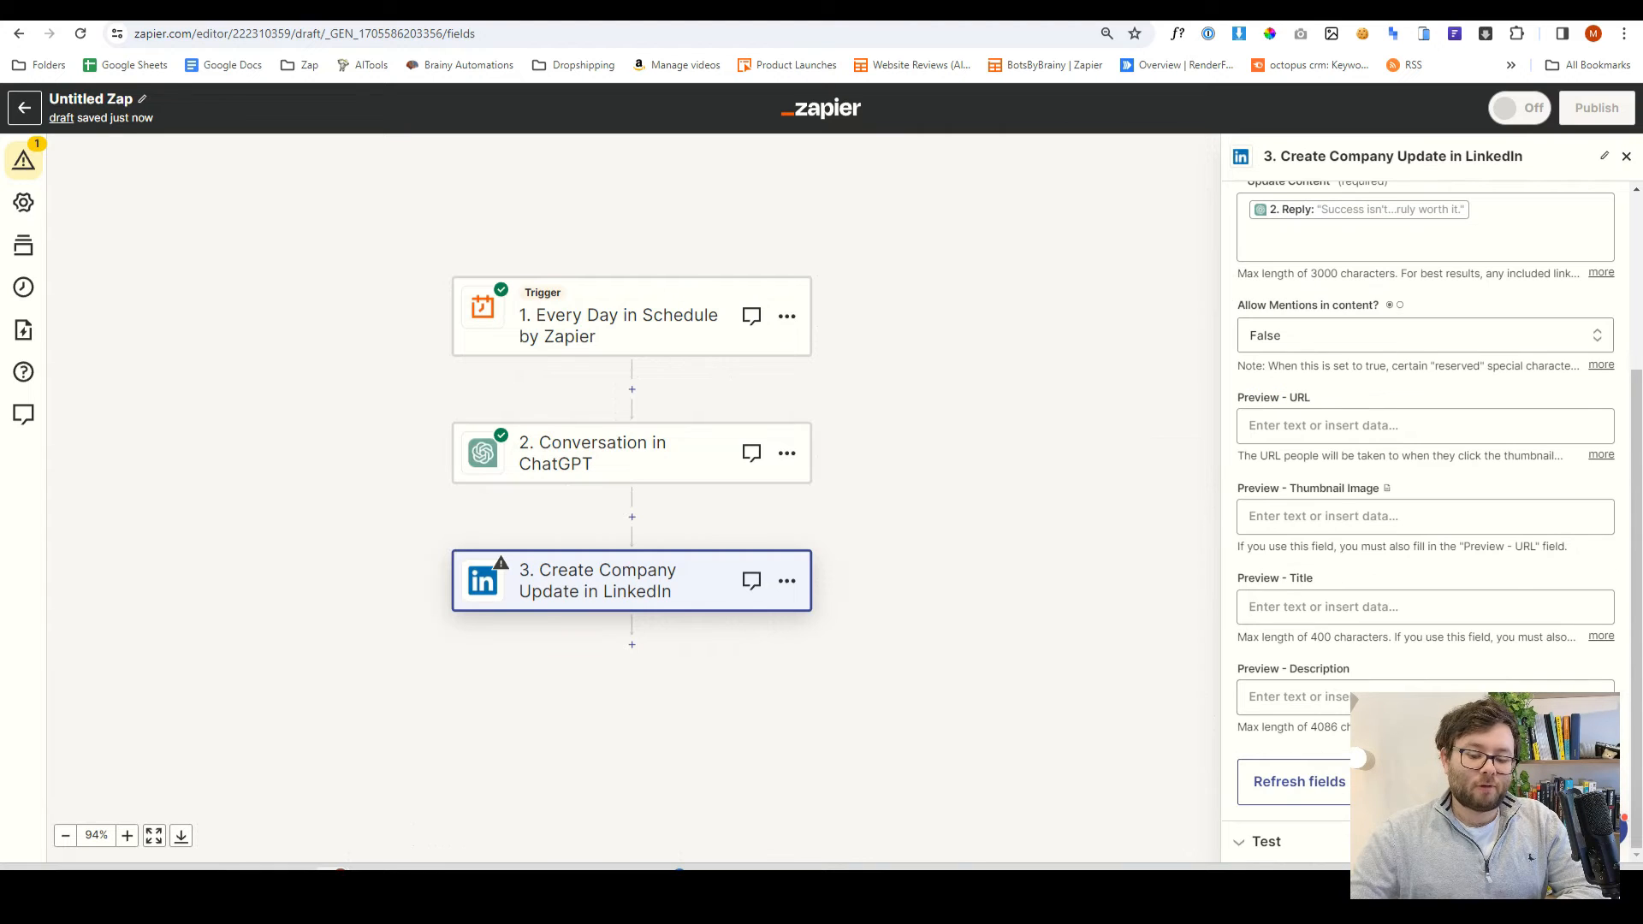
{"action": "left_click", "coordinate": [1487, 782]}
{"action": "left_click", "coordinate": [1480, 803]}
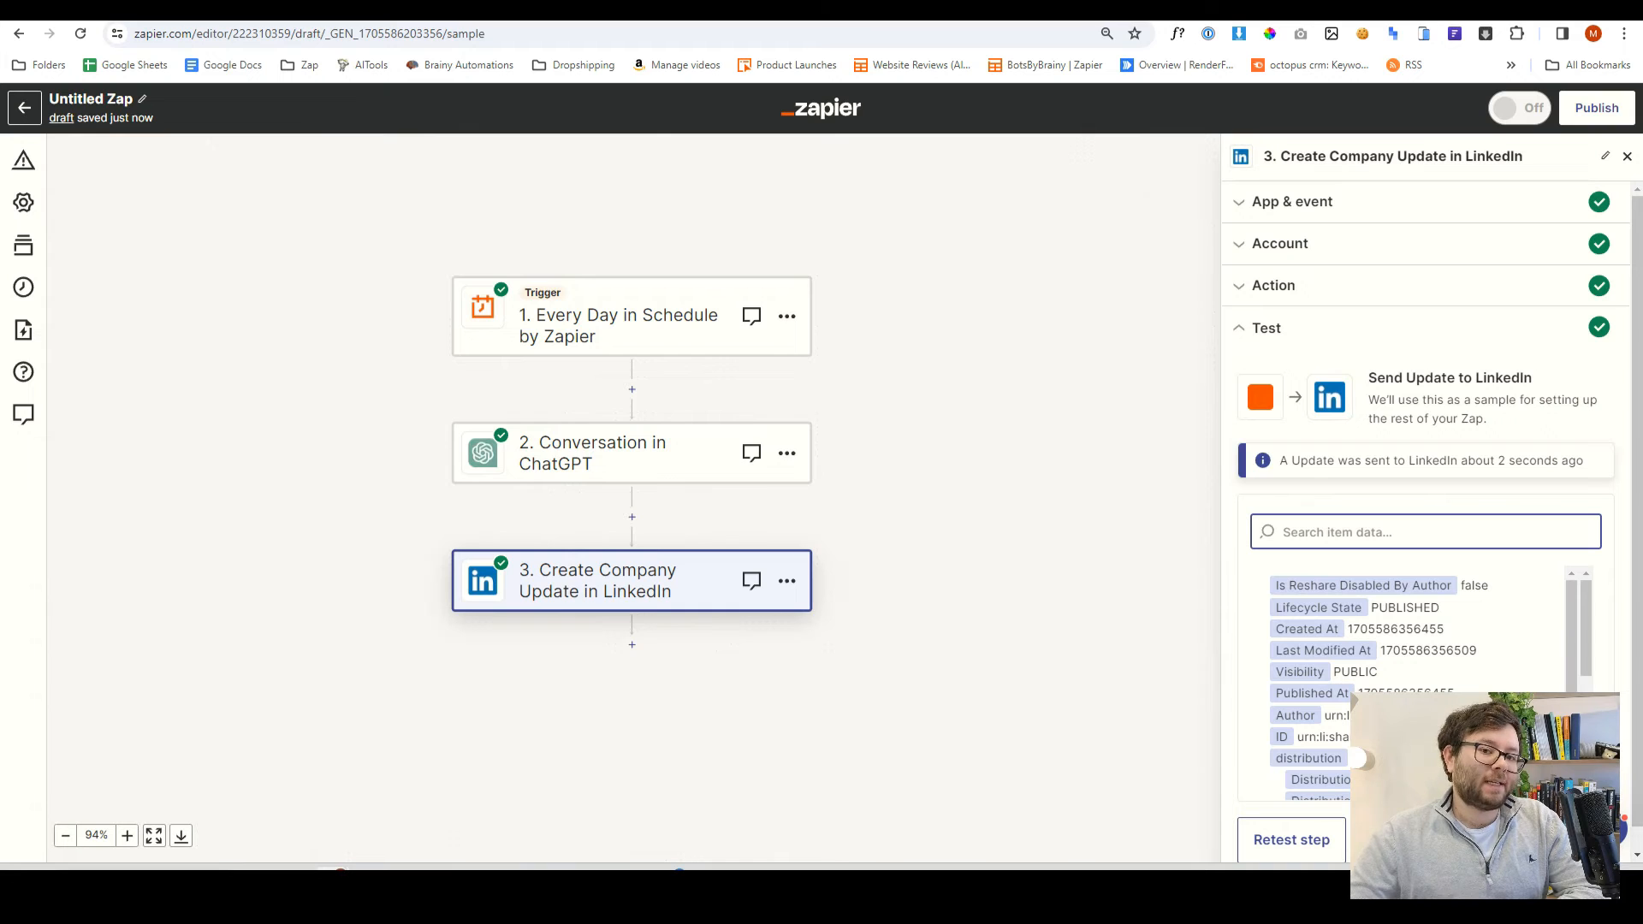
Step: Switch to the LinkedIn company page, reload its feed and read the newest post
{"action": "left_click", "coordinate": [172, 10]}
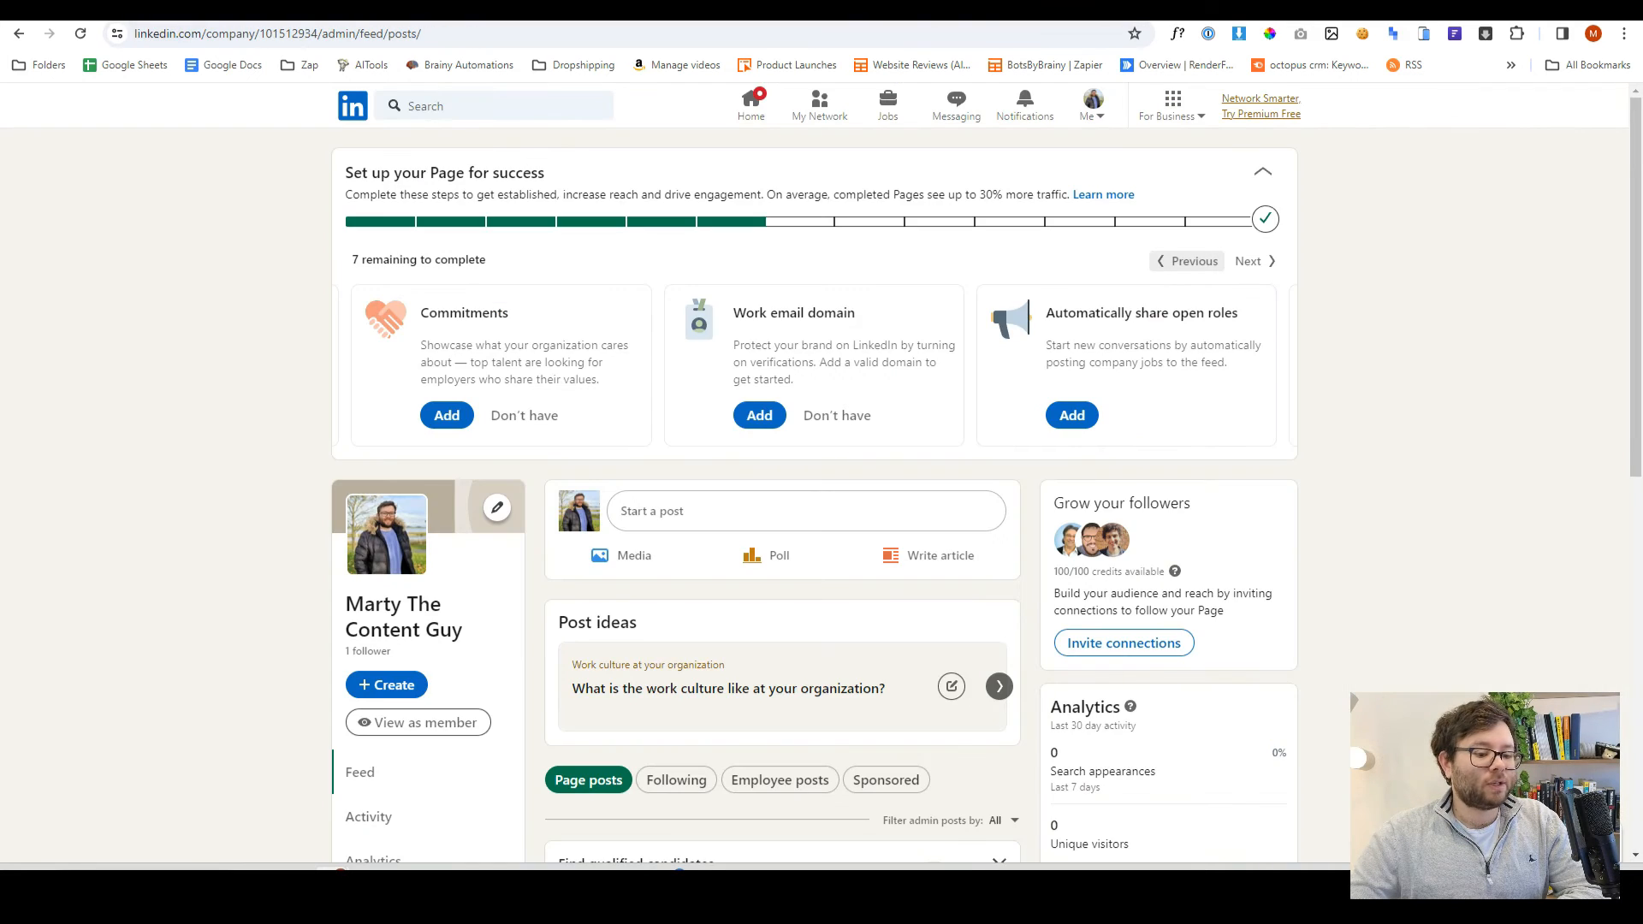
{"action": "scroll", "coordinate": [1426, 412], "scroll_direction": "down", "scroll_amount": 7}
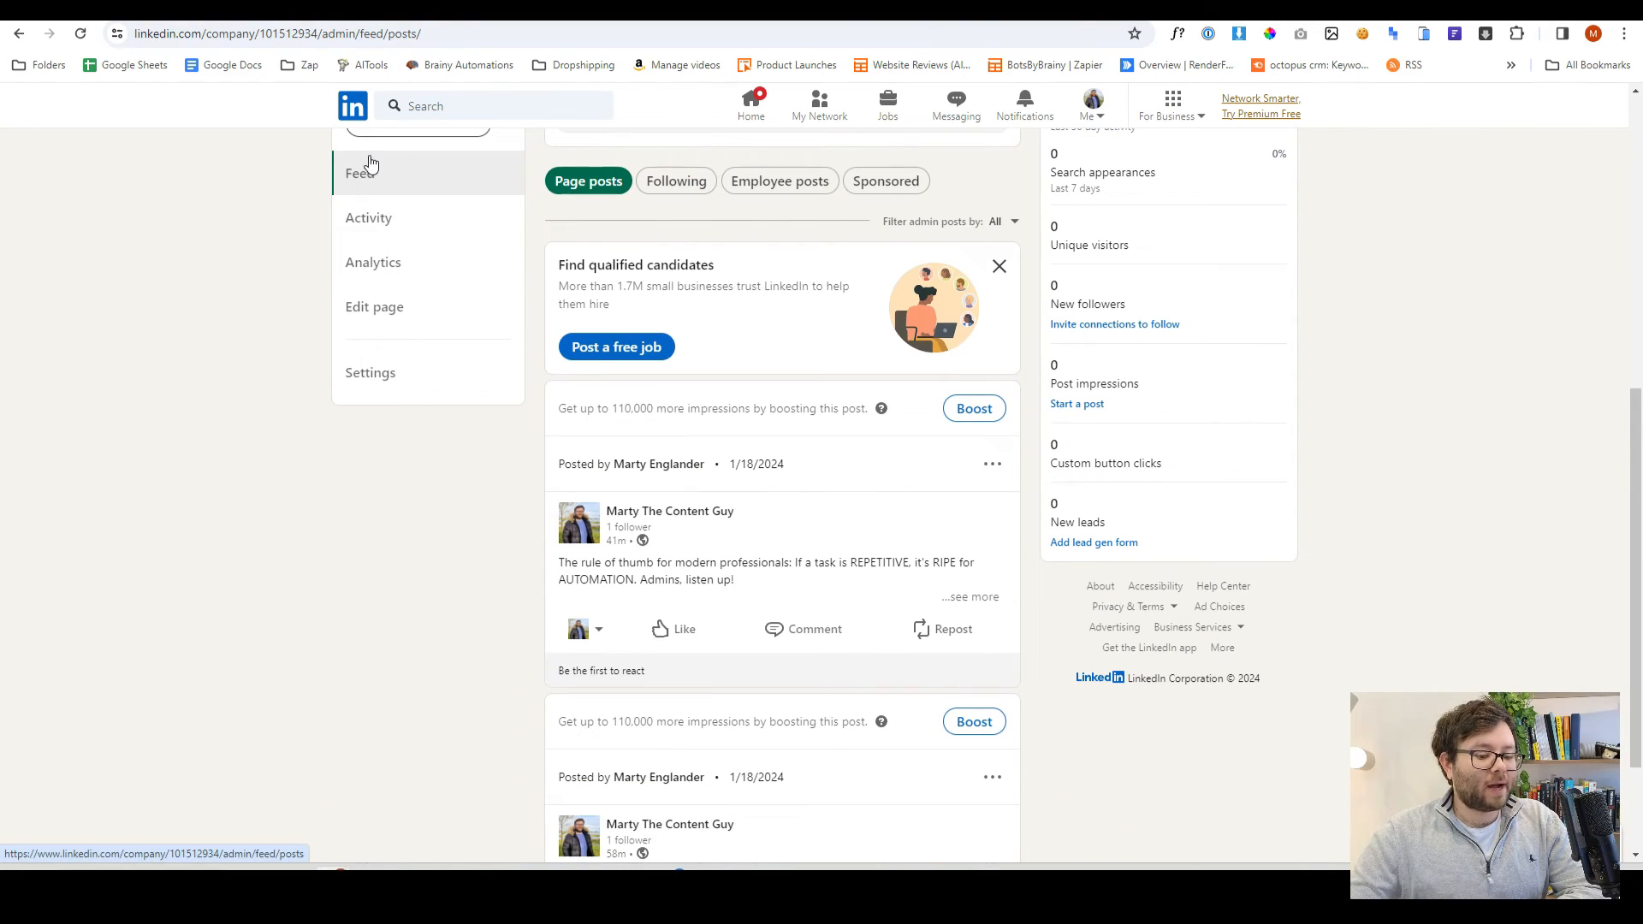
{"action": "left_click", "coordinate": [81, 35]}
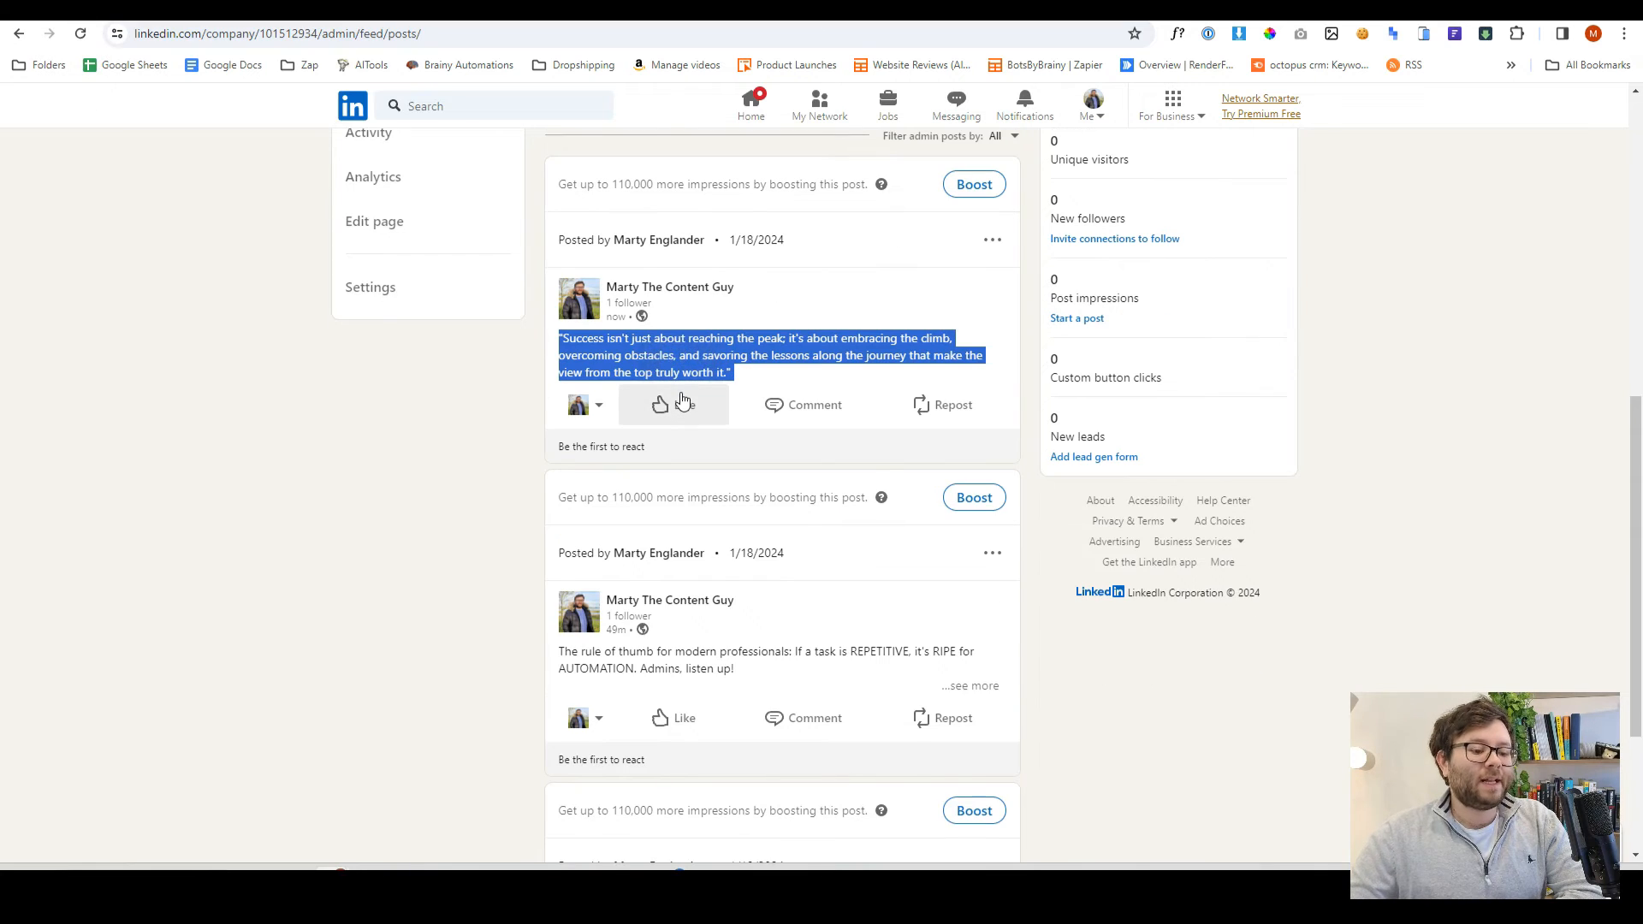
{"action": "mouse_move", "coordinate": [682, 401]}
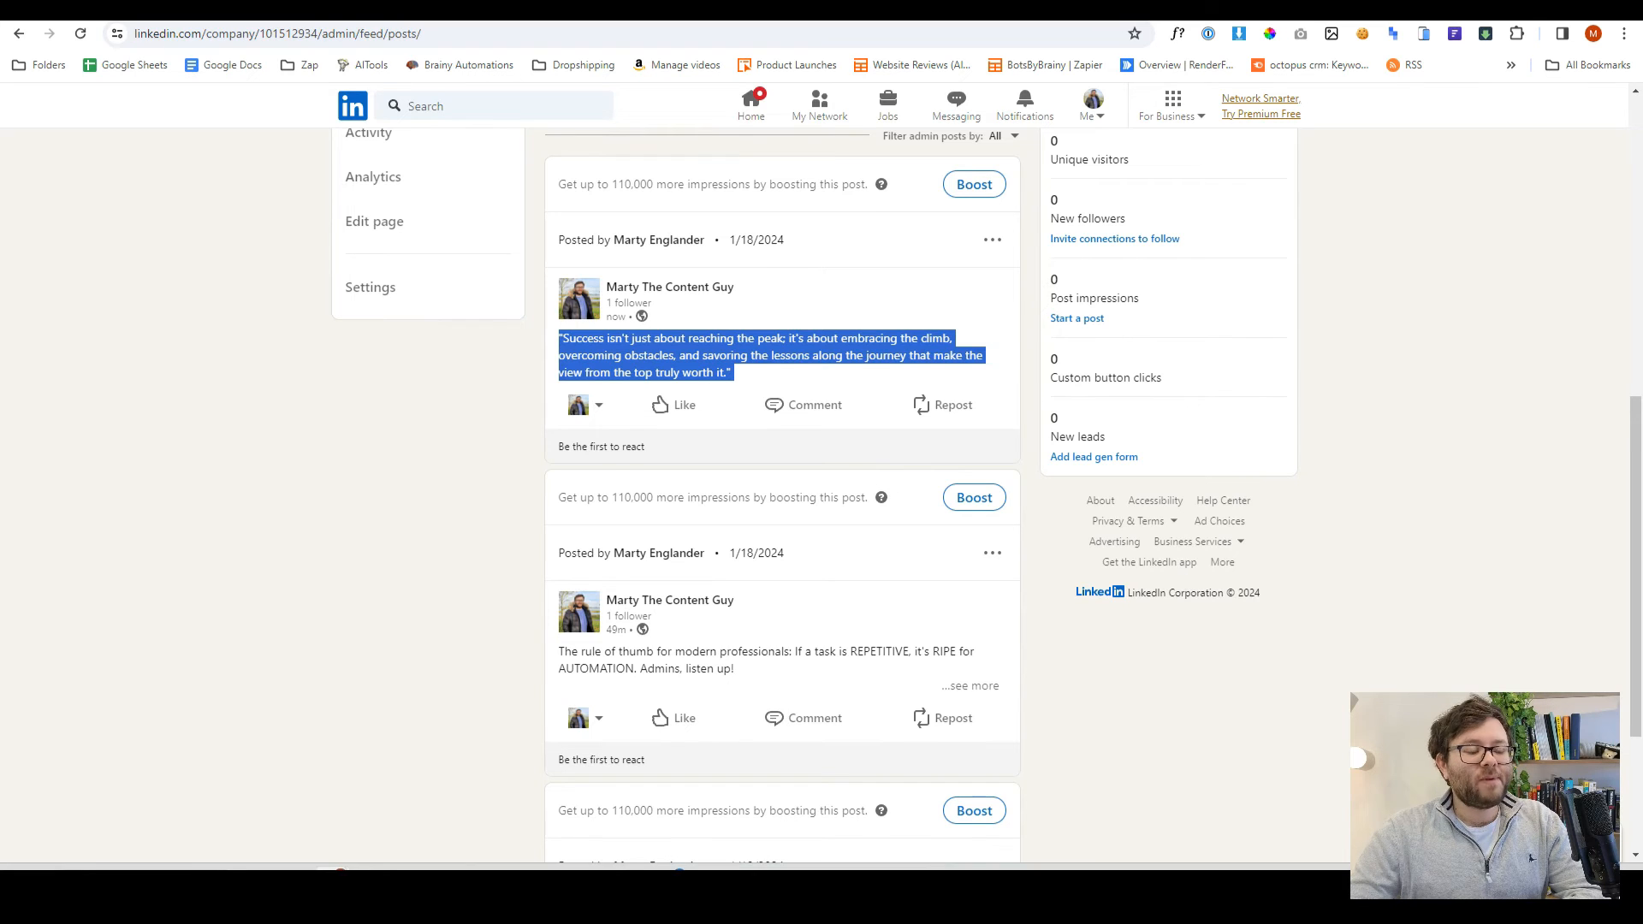
Step: Switch back to the Zapier editor, duplicate the Create Company Update step and open the copy
{"action": "left_click", "coordinate": [325, 10]}
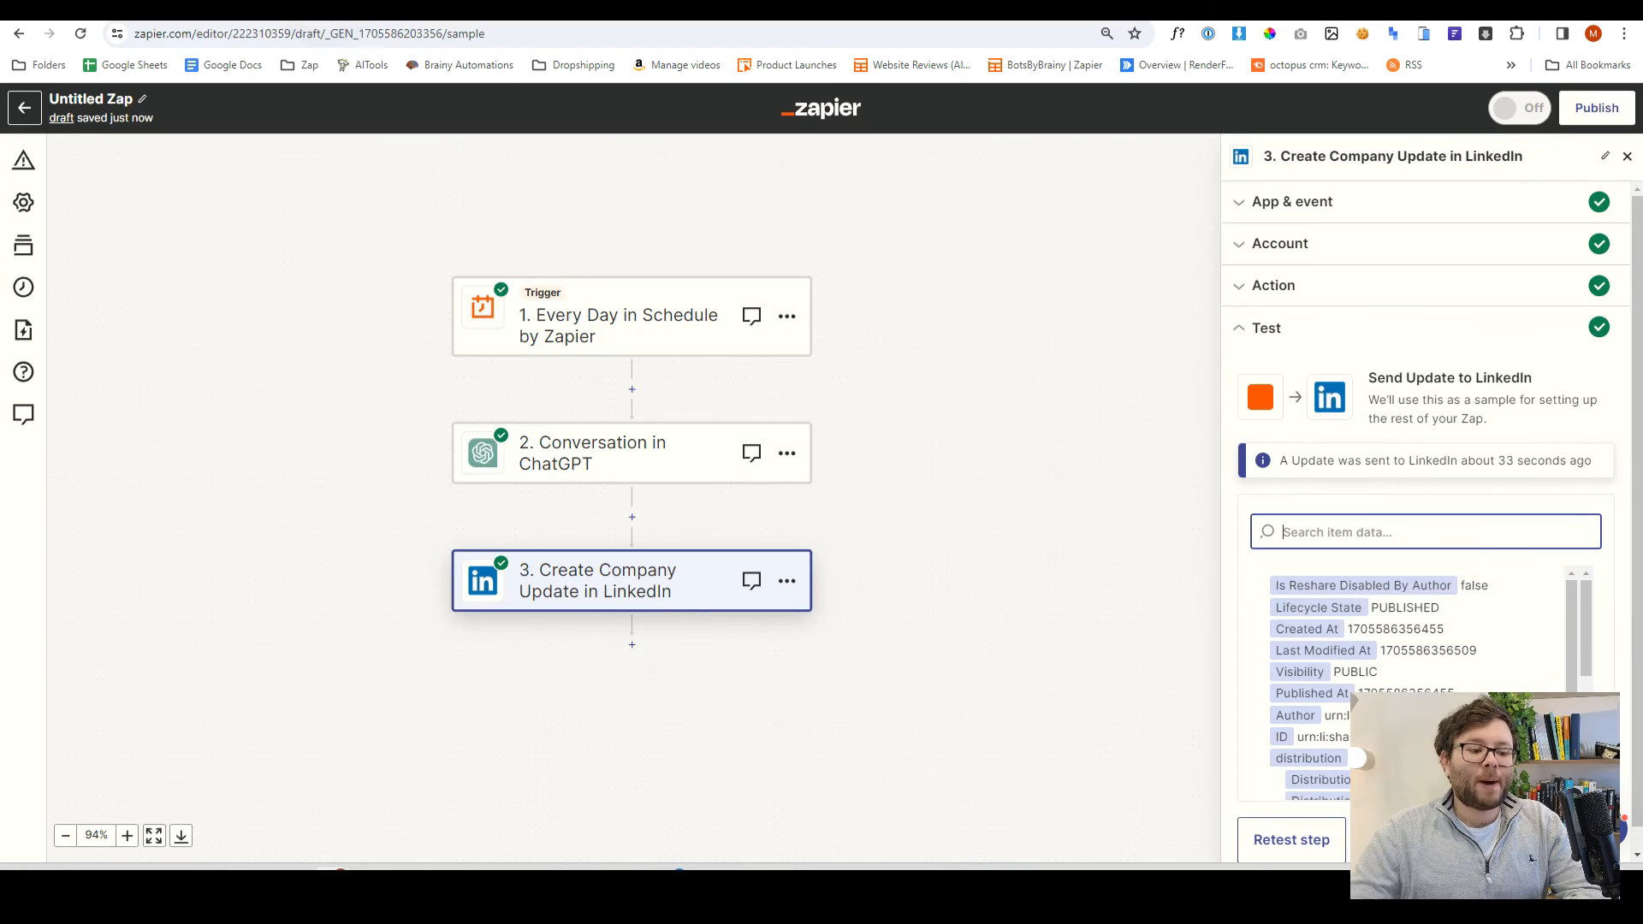
{"action": "left_click", "coordinate": [787, 581]}
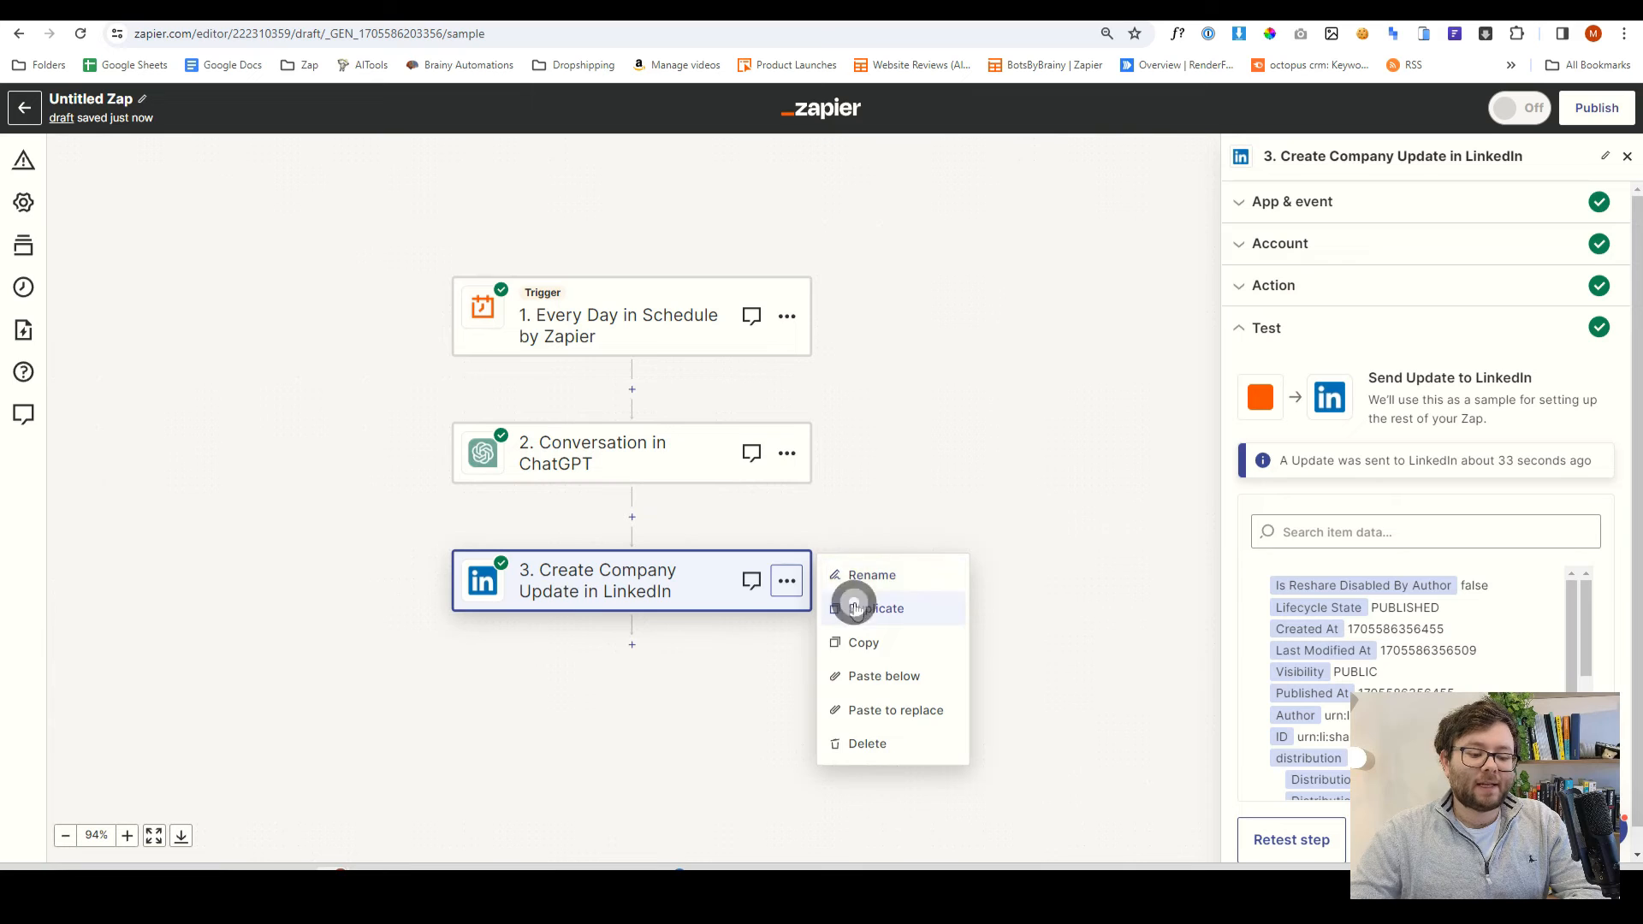
{"action": "left_click", "coordinate": [851, 610]}
{"action": "left_click", "coordinate": [599, 712]}
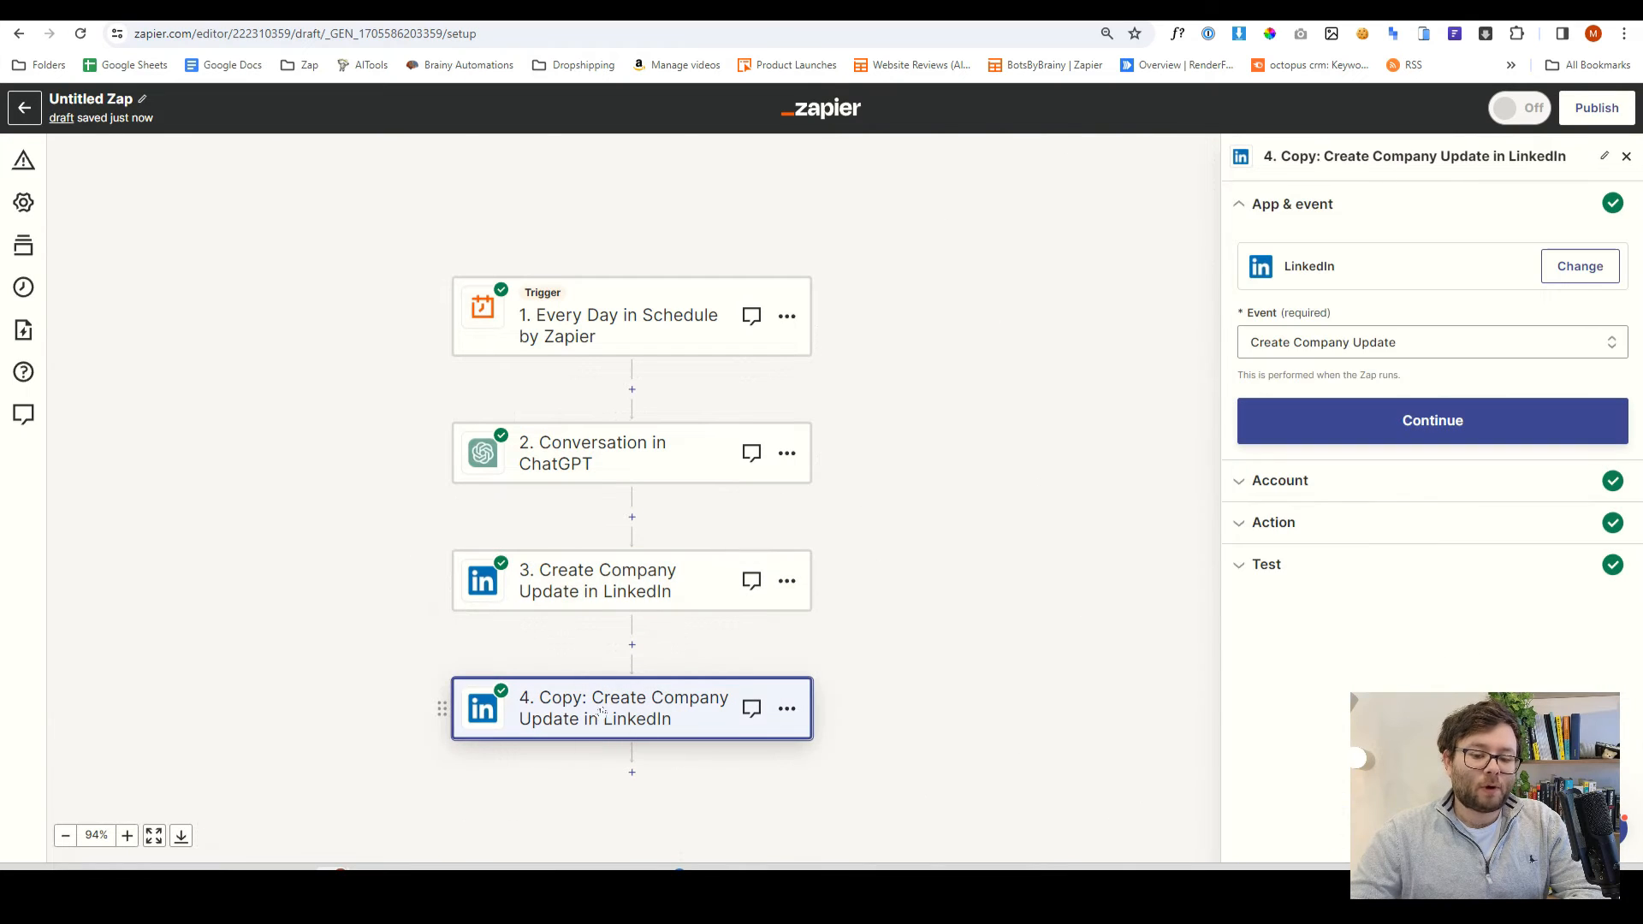
Step: Change the copied LinkedIn step's event to Create Share Update and continue to its action fields
{"action": "left_click", "coordinate": [1318, 342]}
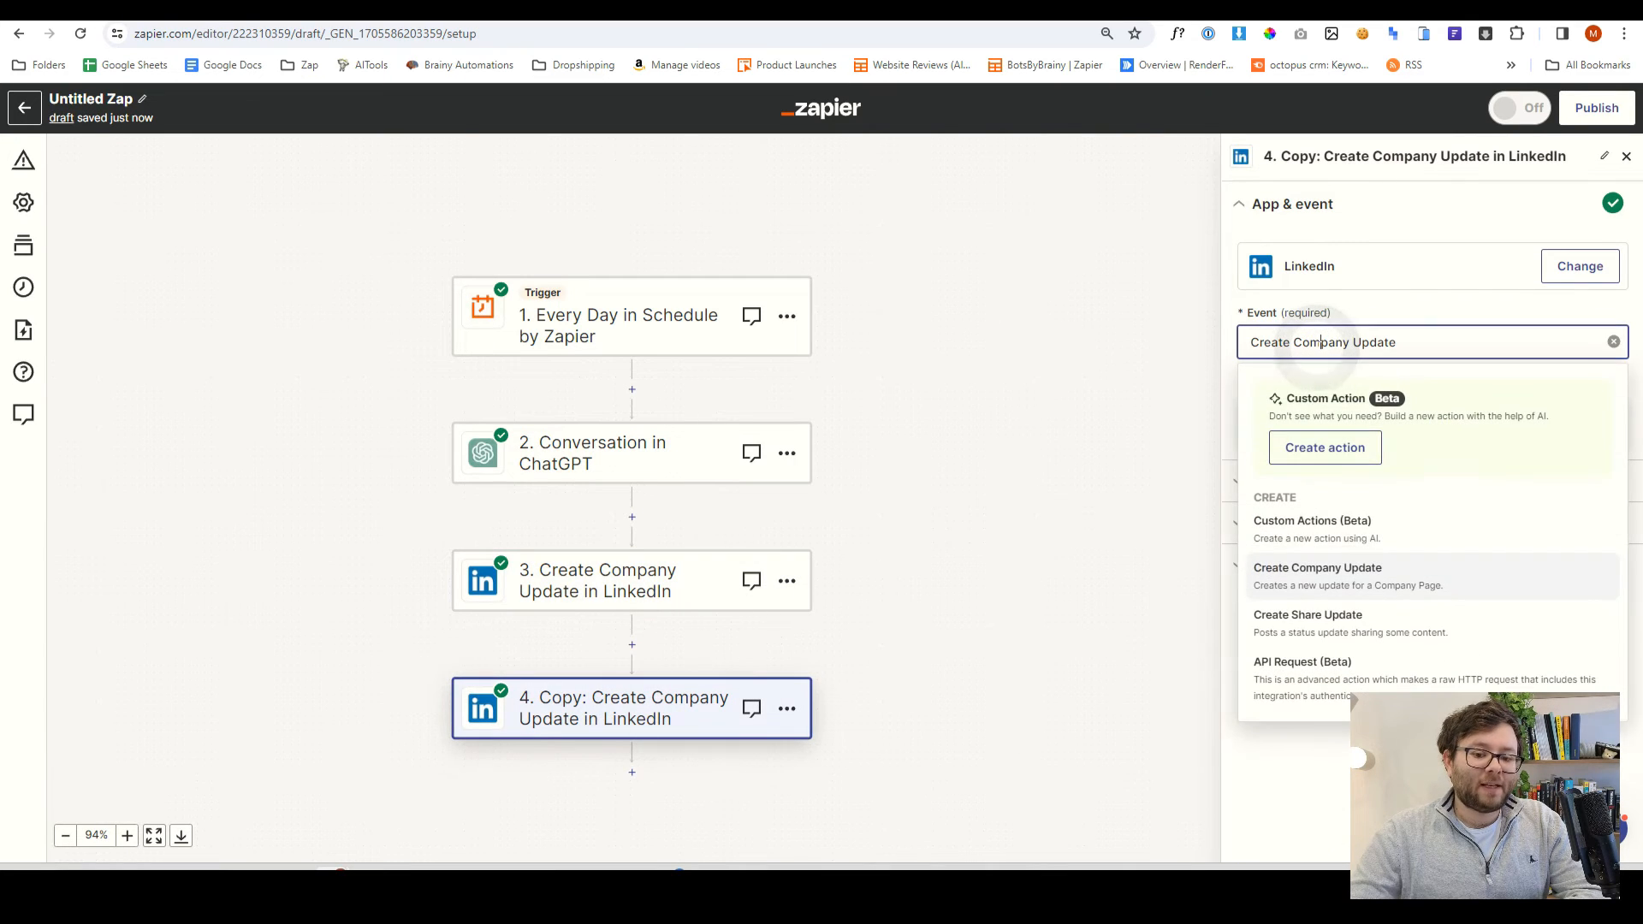
{"action": "left_click", "coordinate": [1306, 621]}
{"action": "left_click", "coordinate": [1305, 445]}
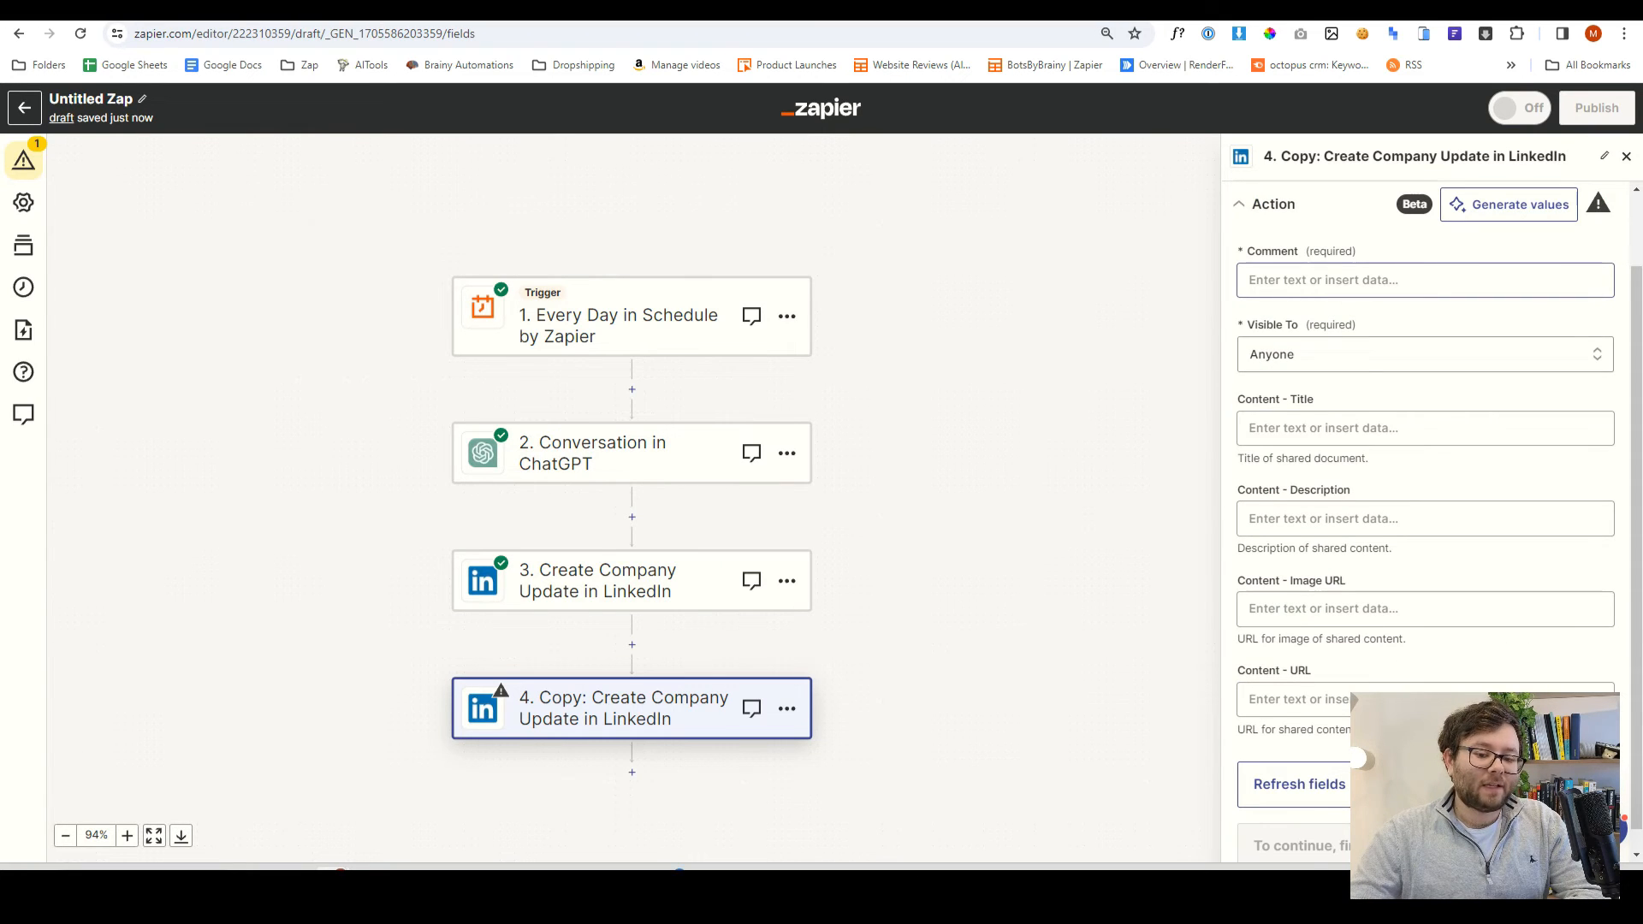
Step: Fill the share comment with "Have you seen this?" followed by the Url from the Create Company Update step
{"action": "type", "text": "Have you"}
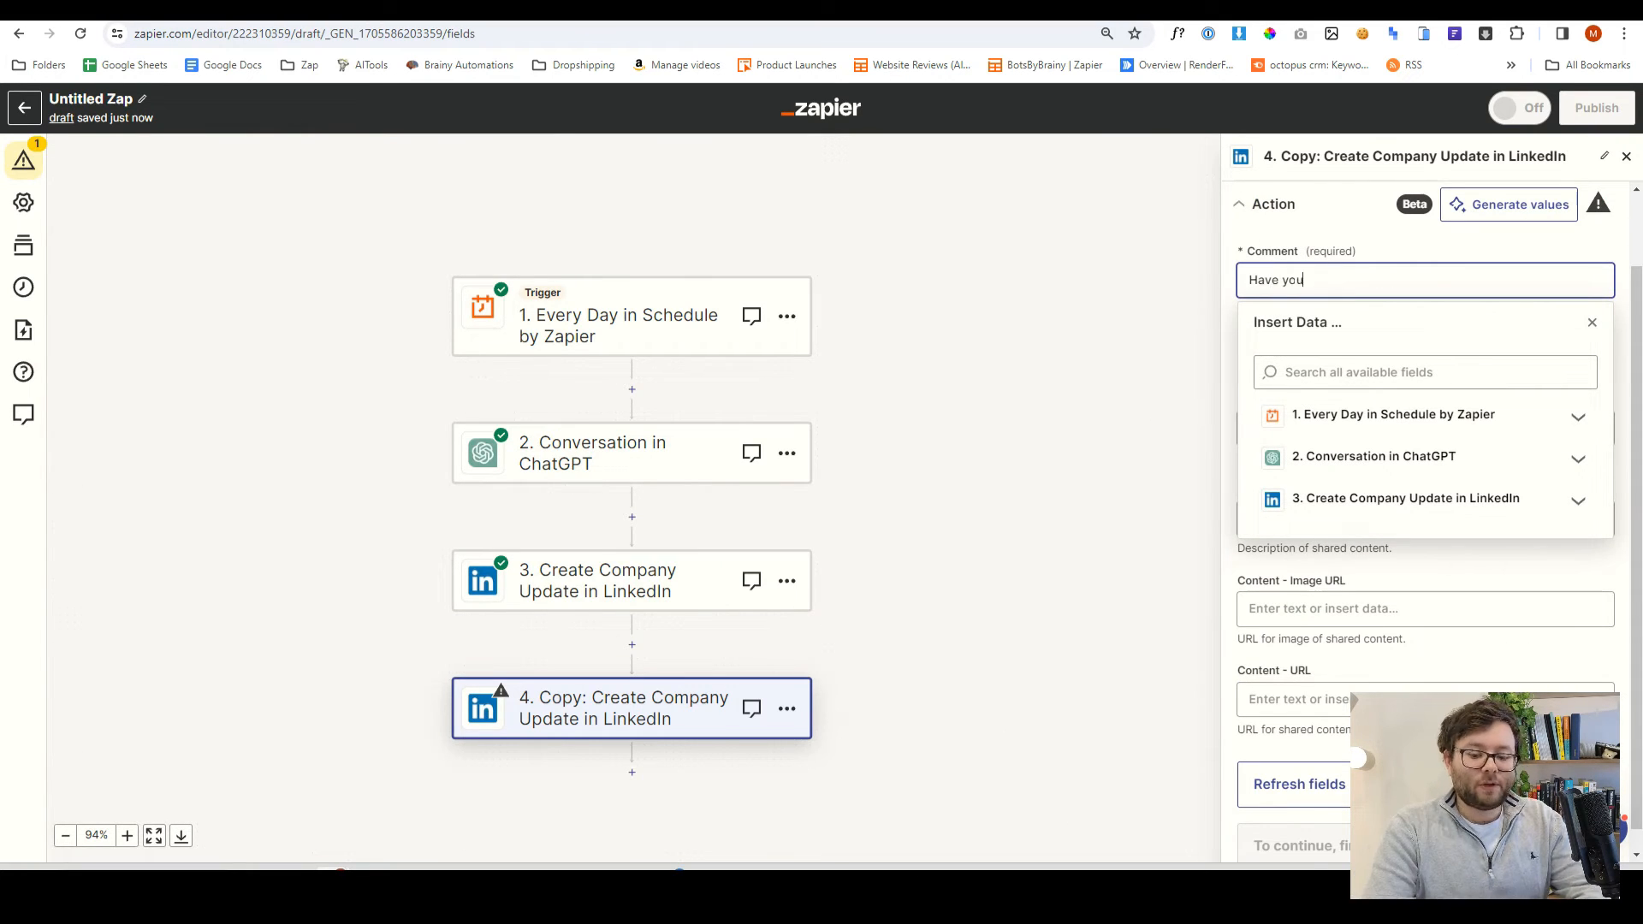
{"action": "type", "text": " seen this?"}
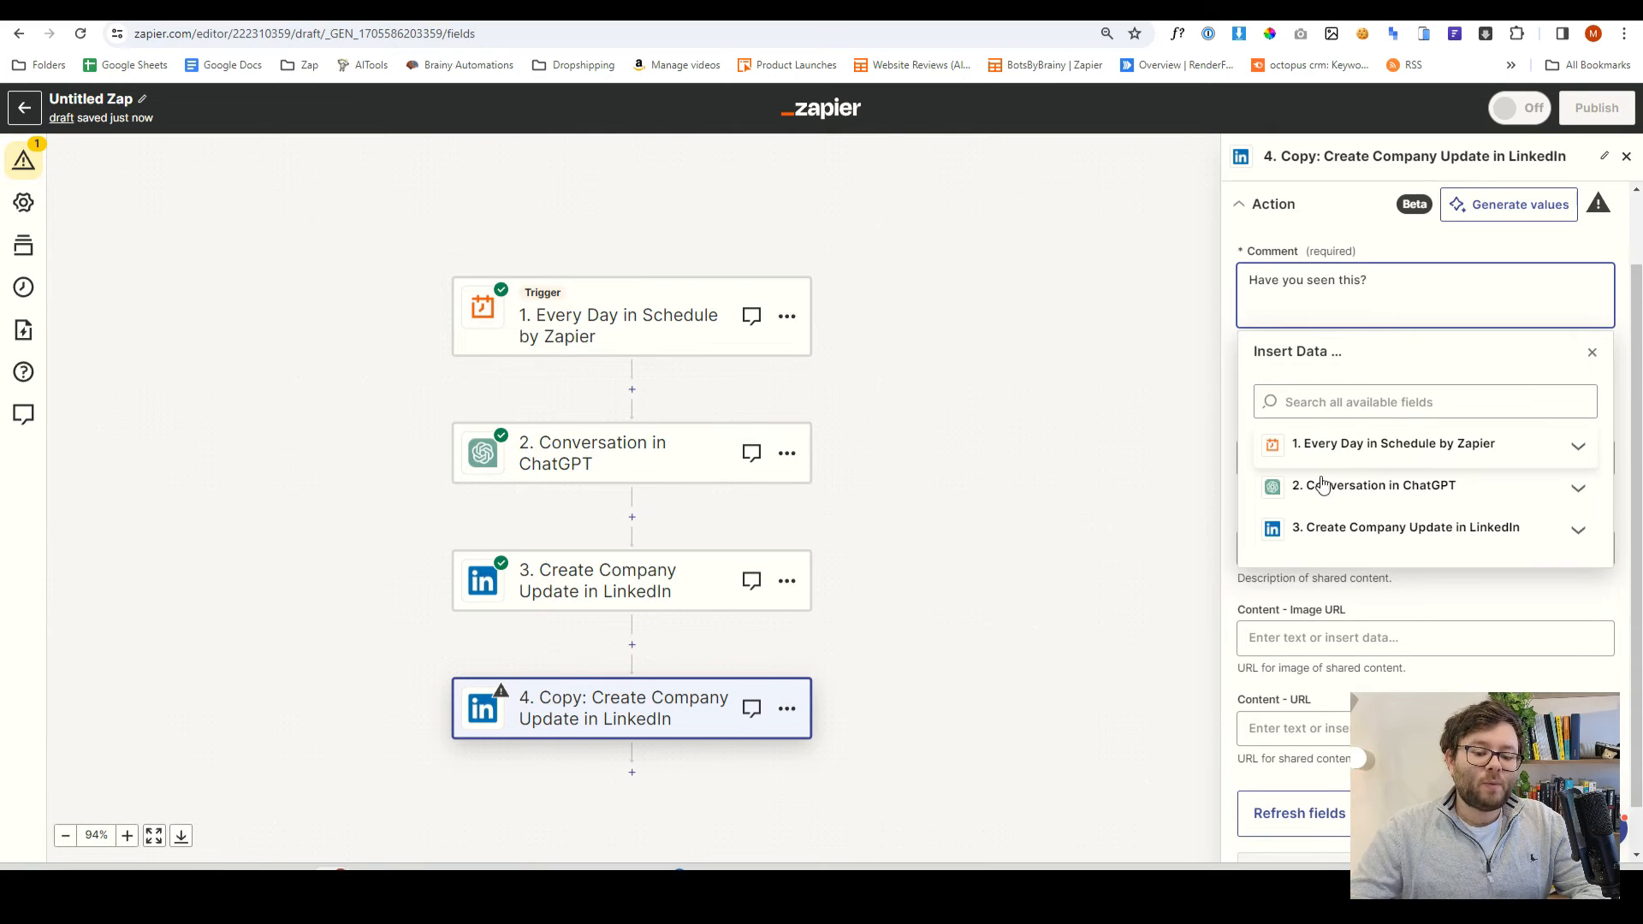
{"action": "left_click", "coordinate": [1326, 527]}
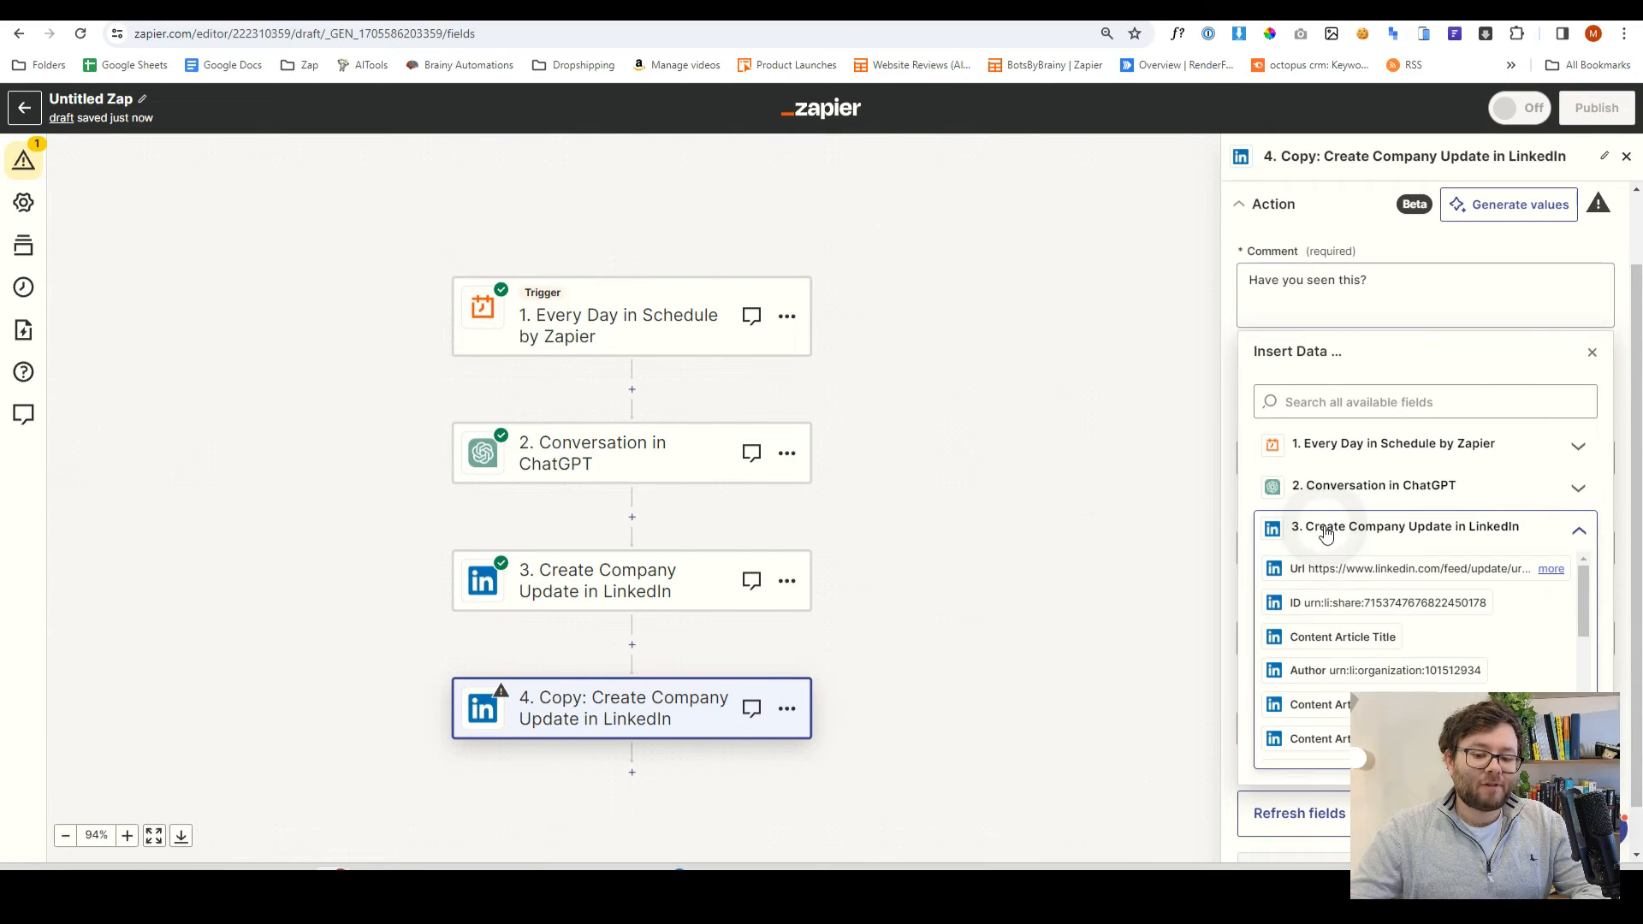
{"action": "left_click", "coordinate": [1314, 574]}
{"action": "left_click", "coordinate": [1593, 353]}
Step: Continue to the test section of the share update step and send the test post to LinkedIn
{"action": "scroll", "coordinate": [1557, 514], "scroll_direction": "down", "scroll_amount": 2}
{"action": "left_click", "coordinate": [1489, 781]}
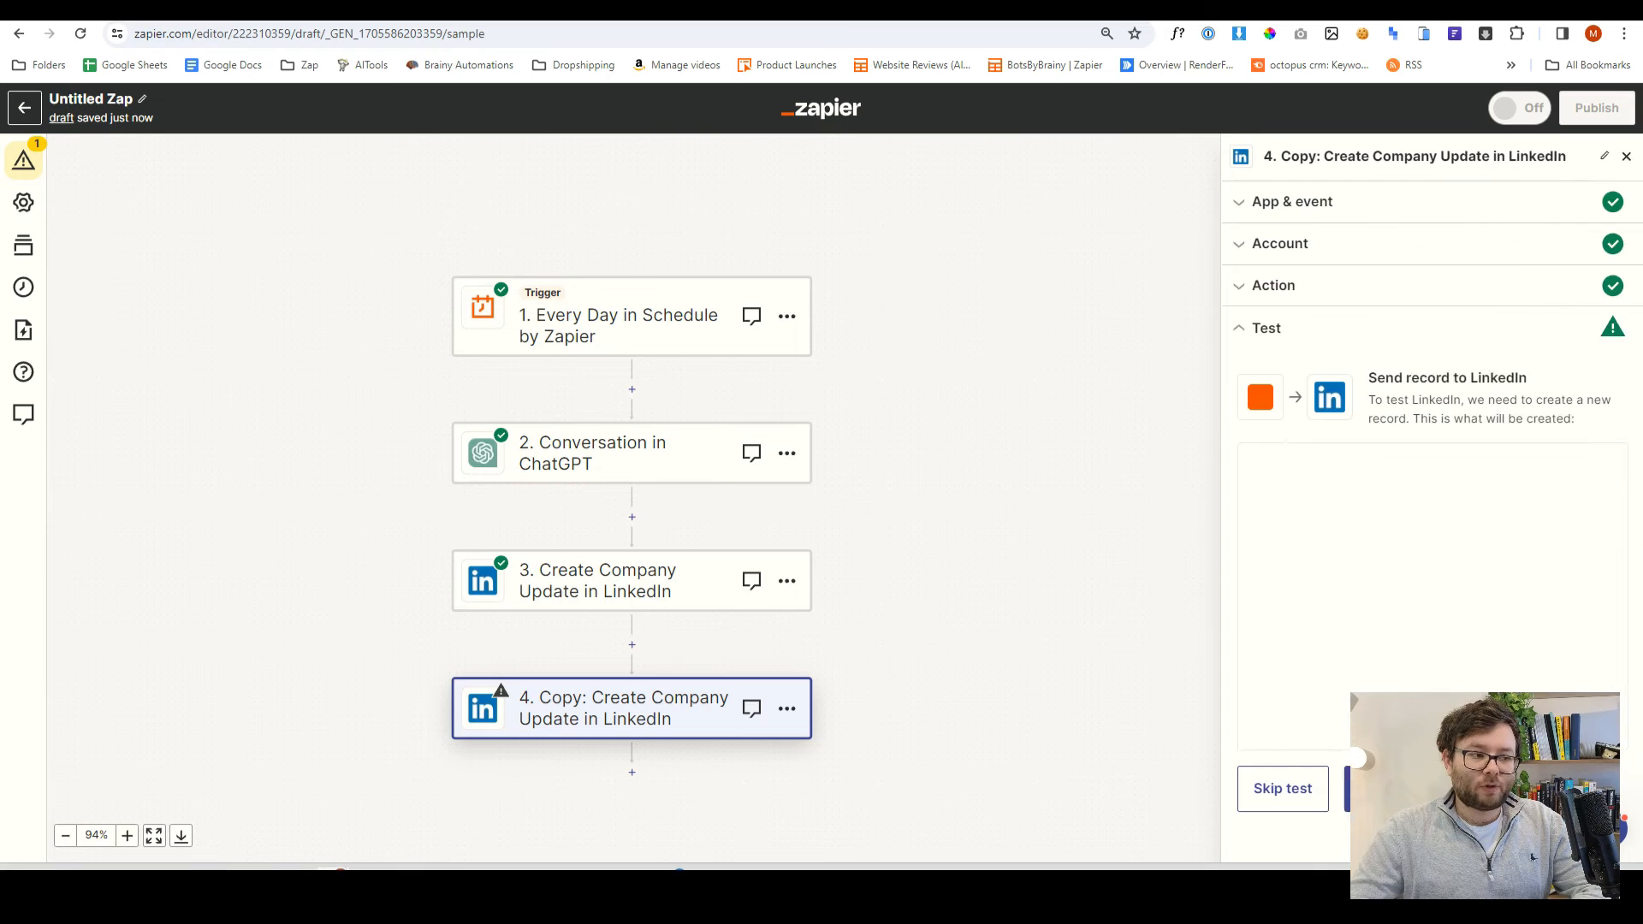
{"action": "left_click", "coordinate": [1487, 800]}
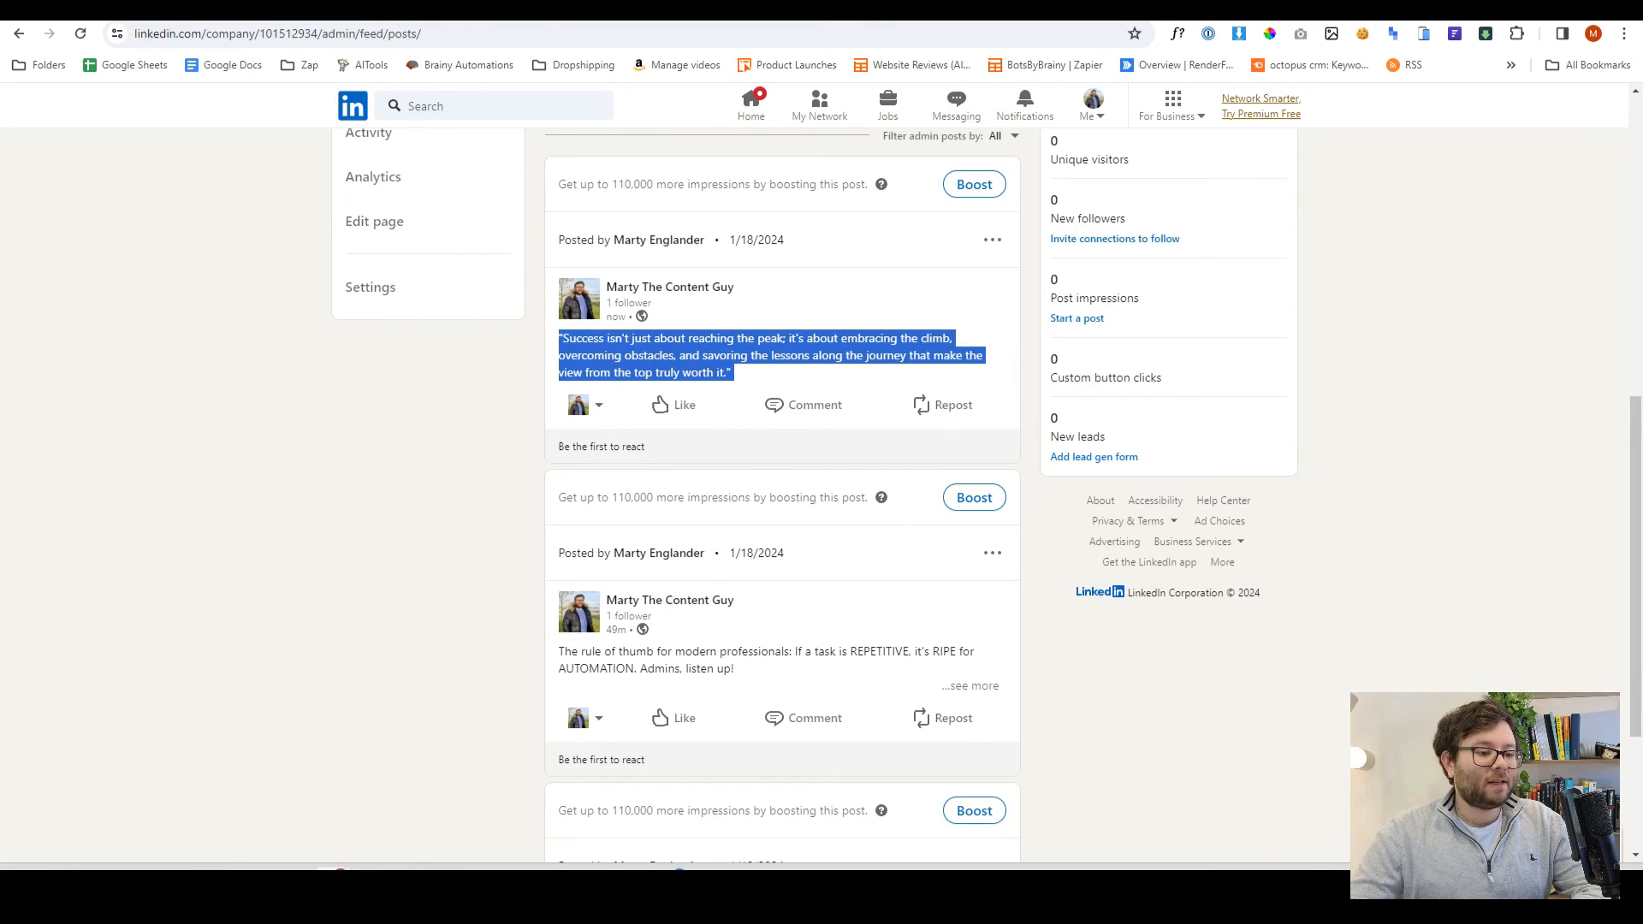
Step: Switch to LinkedIn, view the personal profile and open the newest post in its activity section
{"action": "left_click", "coordinate": [1093, 106]}
{"action": "left_click", "coordinate": [1028, 228]}
{"action": "scroll", "coordinate": [849, 358], "scroll_direction": "down", "scroll_amount": 5}
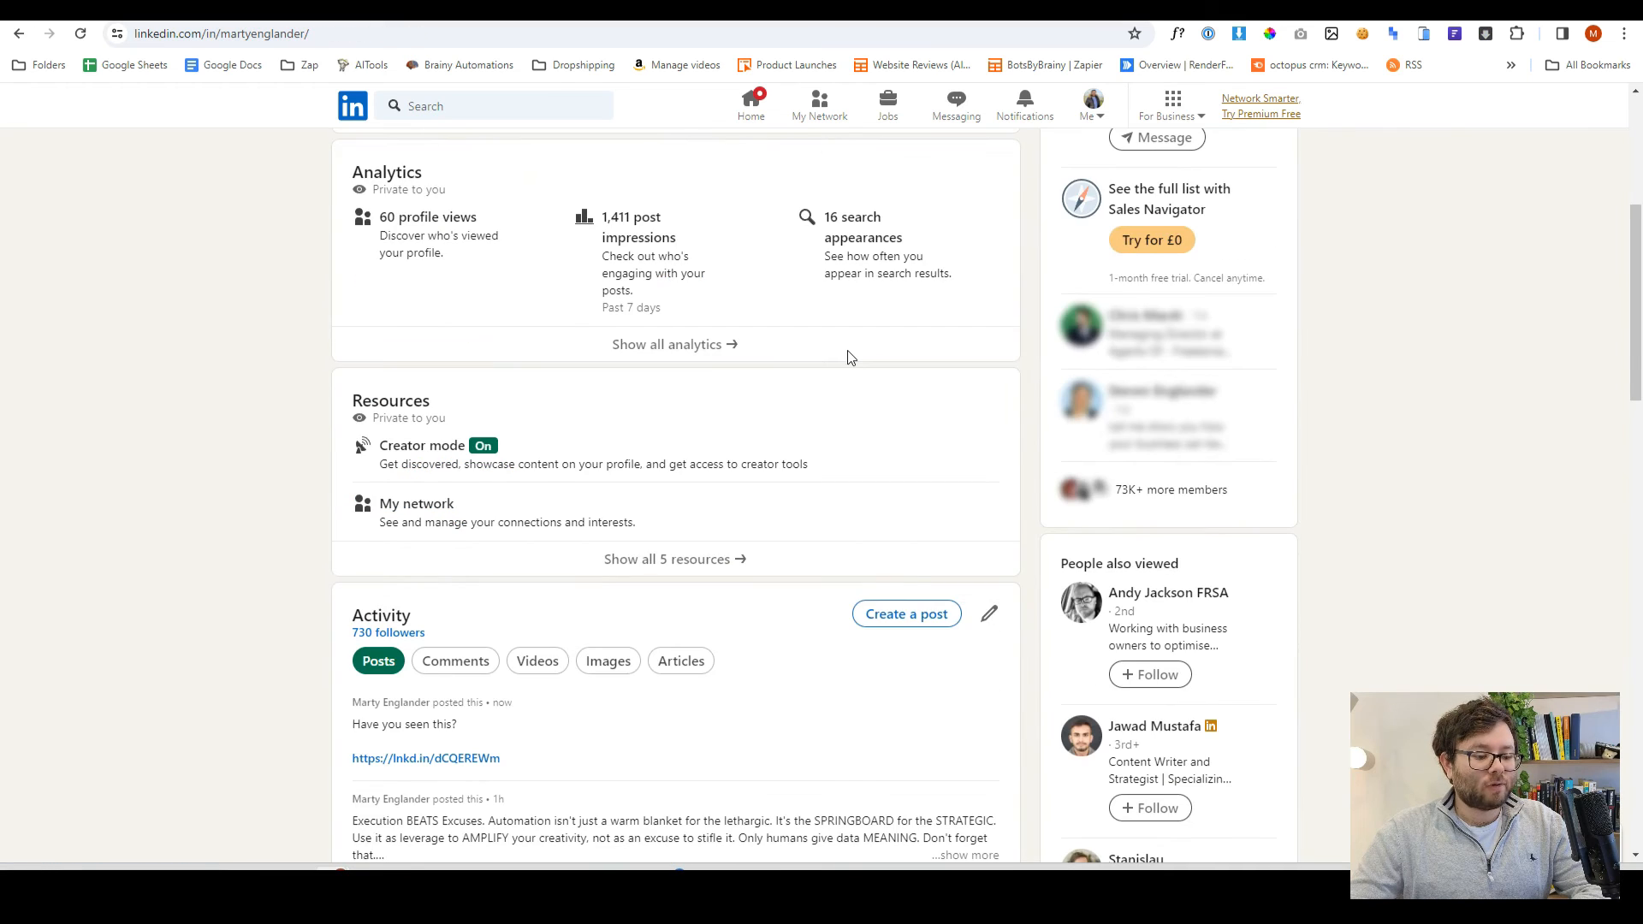
{"action": "scroll", "coordinate": [836, 411], "scroll_direction": "down", "scroll_amount": 4}
{"action": "left_click", "coordinate": [505, 393]}
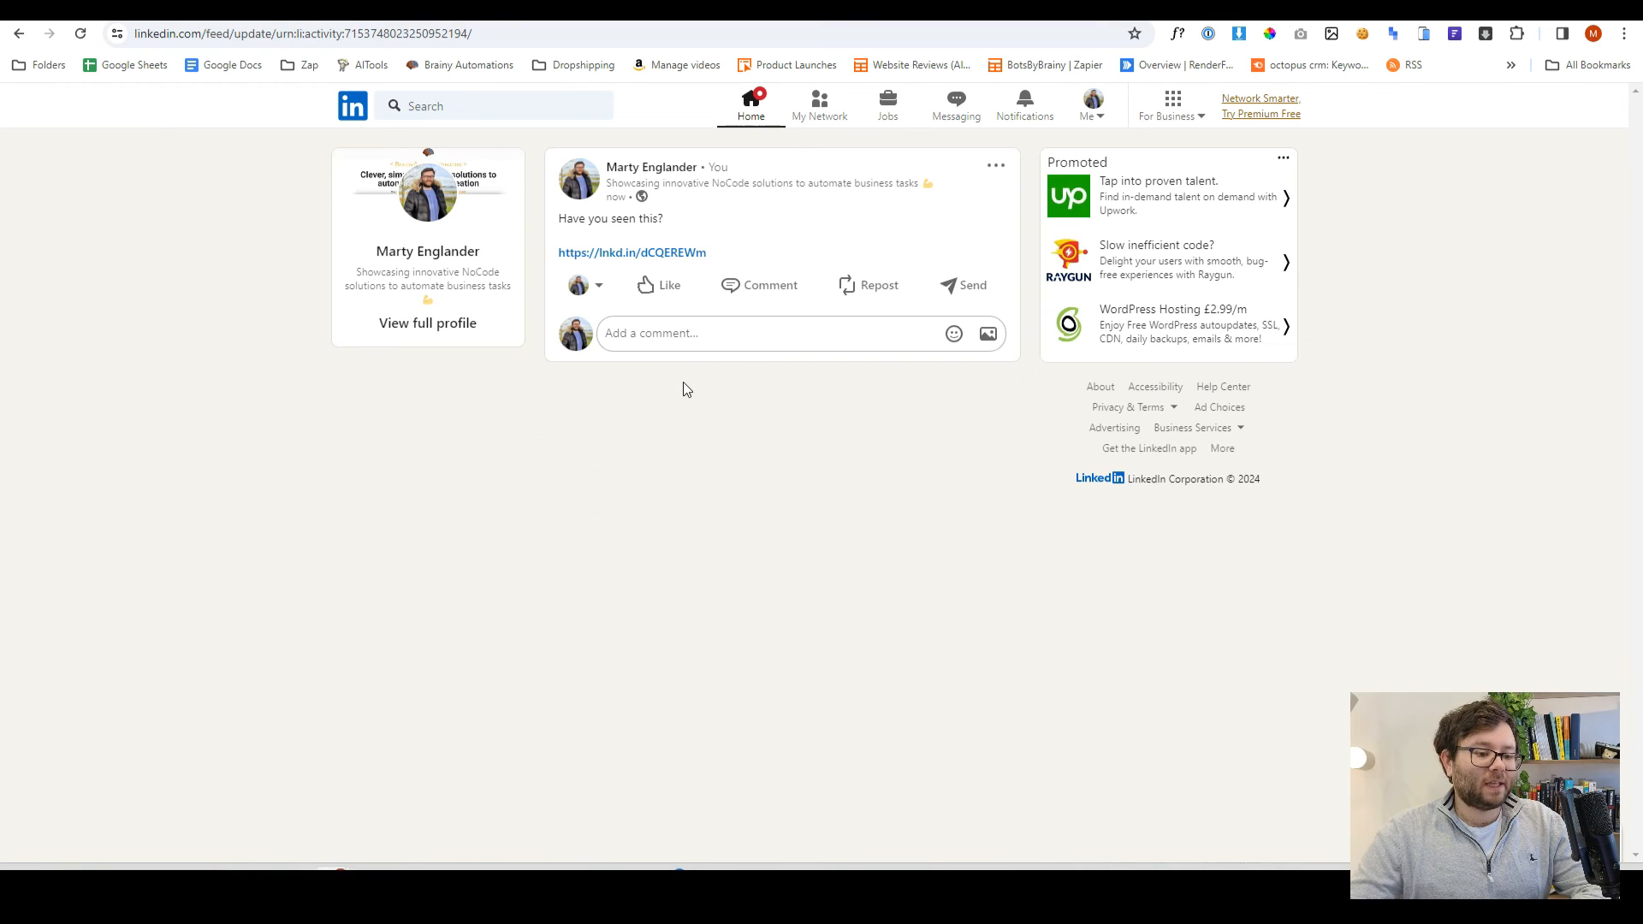
Step: Open the link in the shared post in a new tab to check where it leads
{"action": "left_click_drag", "start_coordinate": [707, 253], "coordinate": [557, 254]}
{"action": "right_click", "coordinate": [587, 257]}
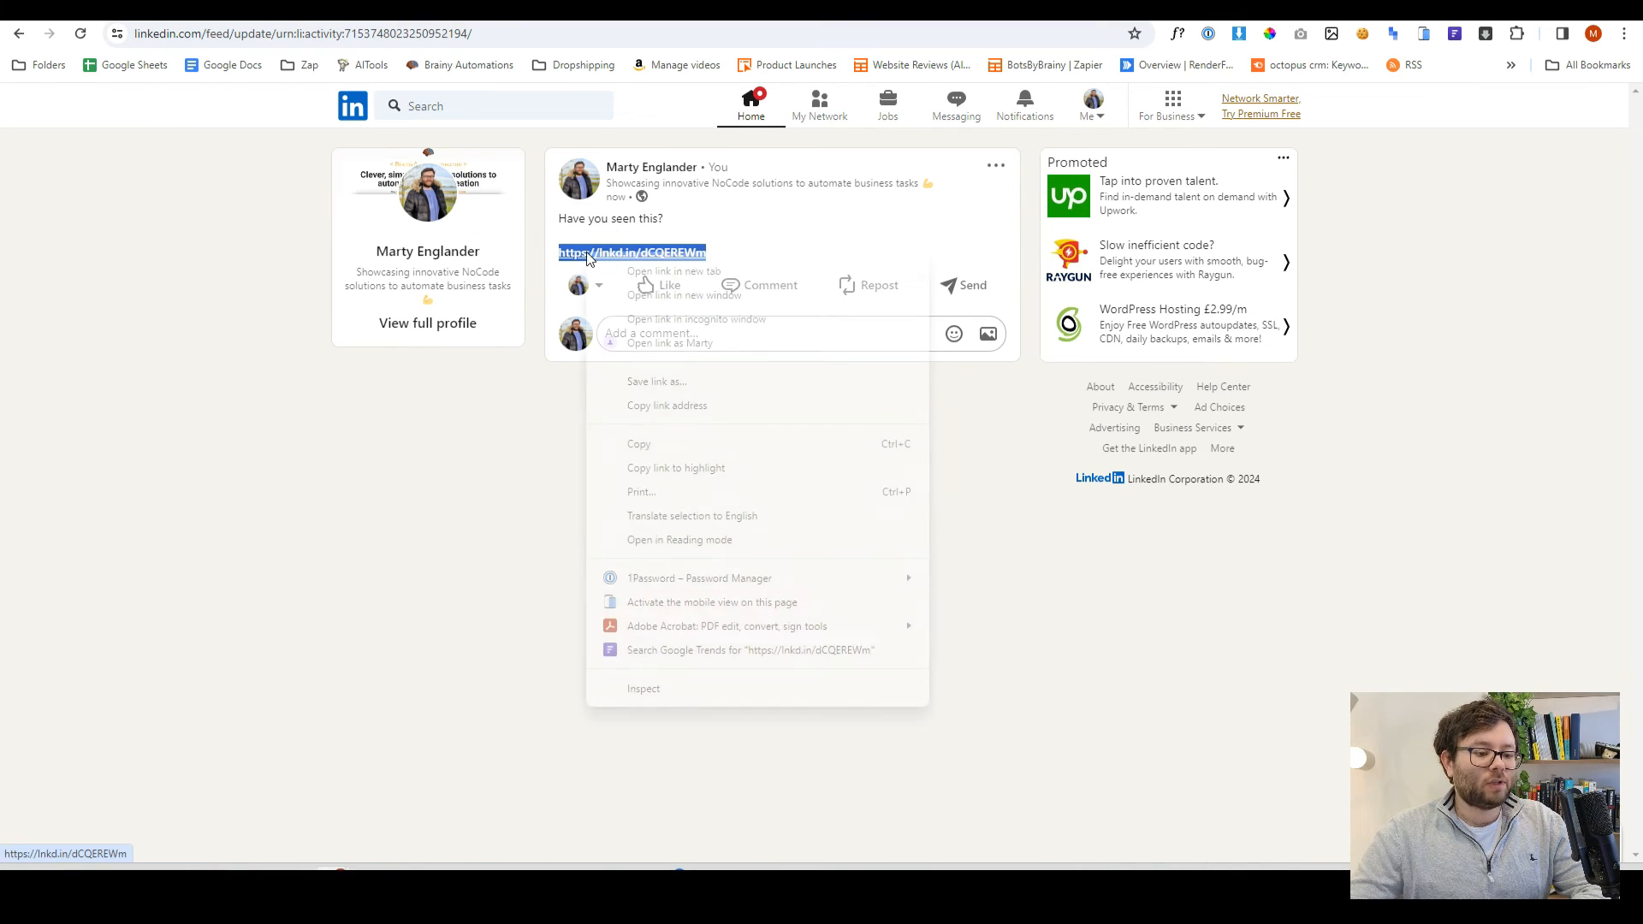
{"action": "left_click", "coordinate": [630, 272]}
{"action": "left_click", "coordinate": [734, 218]}
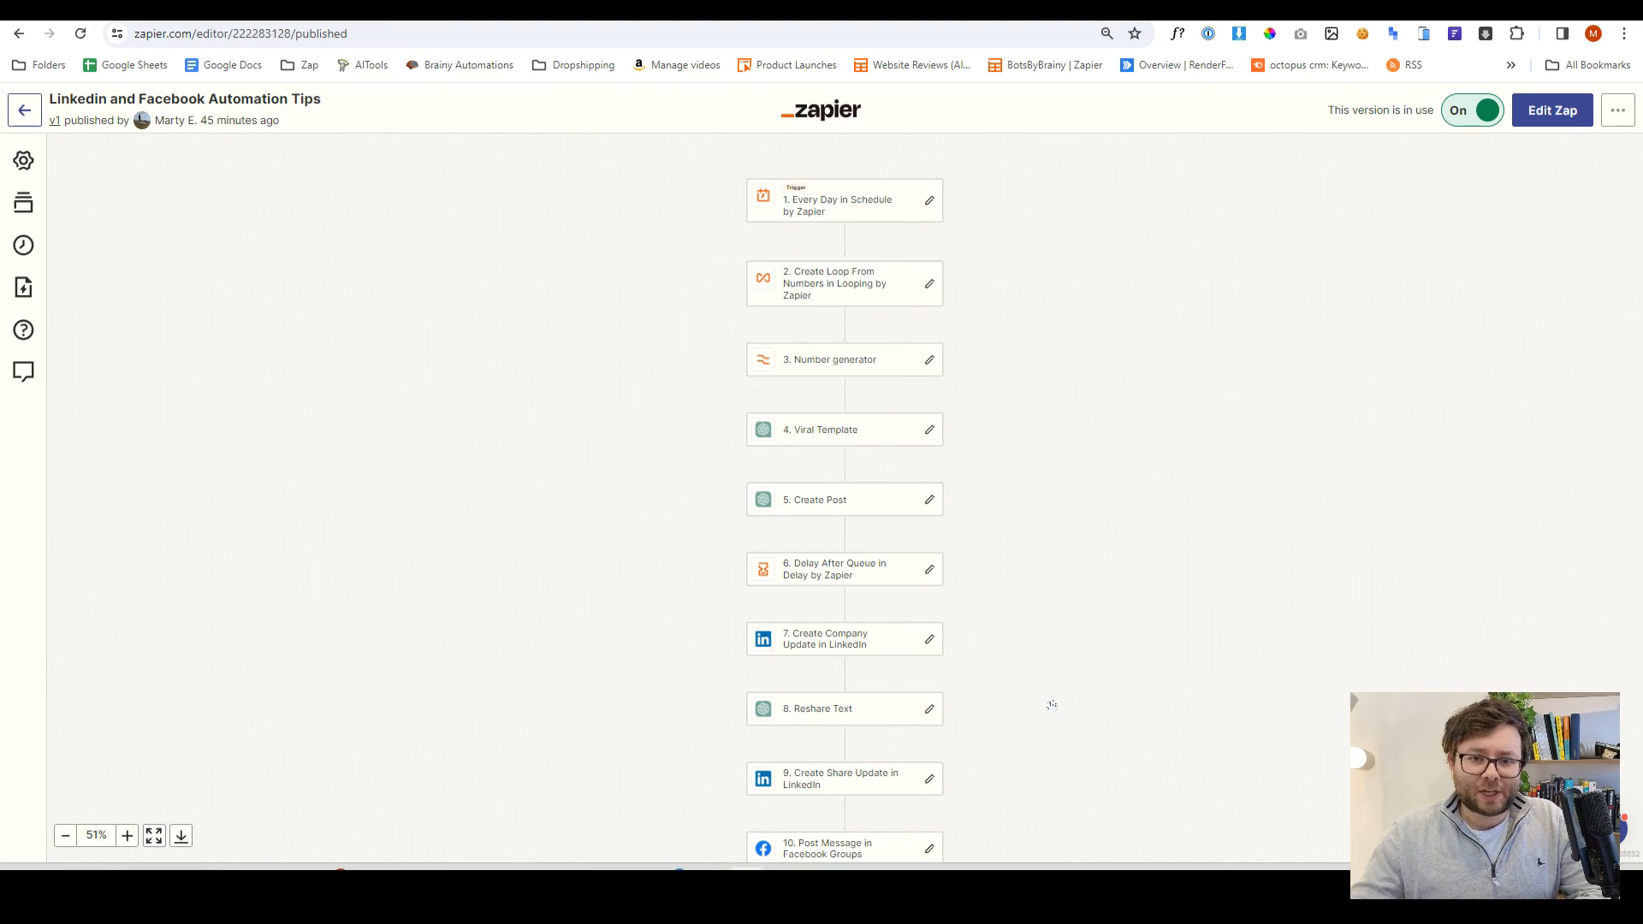
Step: Switch from the Linkedin and Facebook Automation Tips Zap to the LinkedIn company feed and review an earlier post
{"action": "left_click", "coordinate": [333, 881]}
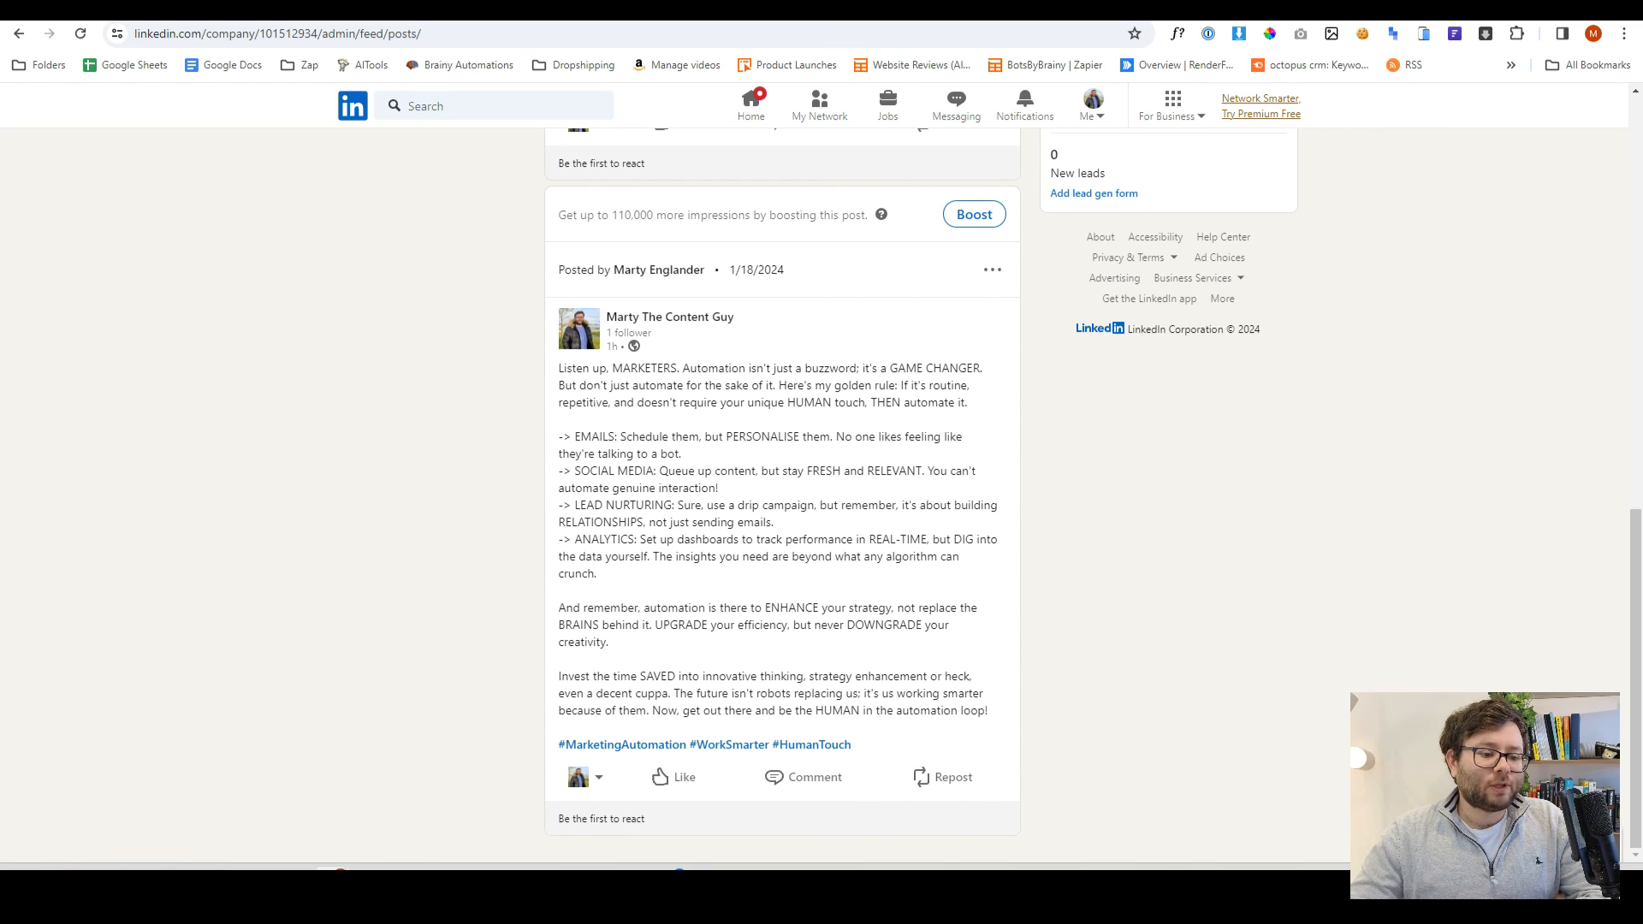